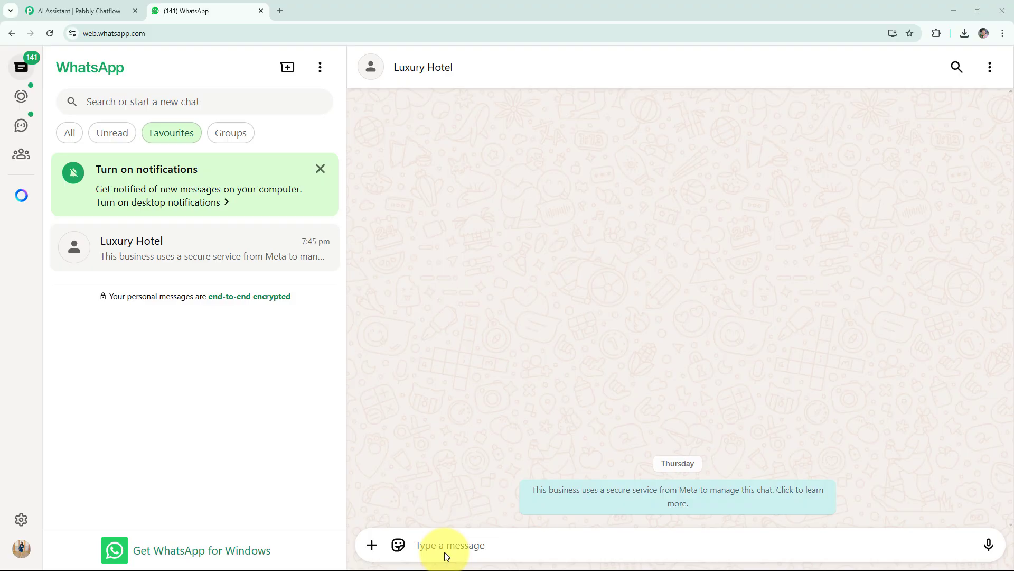
- Message the Luxury Hotel chat with "Hey I need help" and the question "How can I book a room at your hotel?"
text(H)
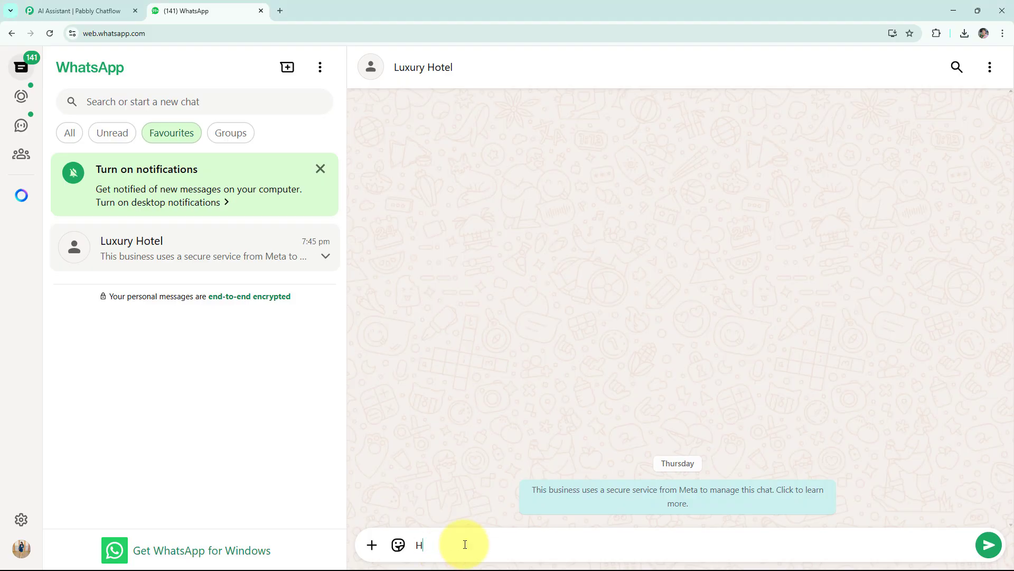
text(ey I need help)
key(Return)
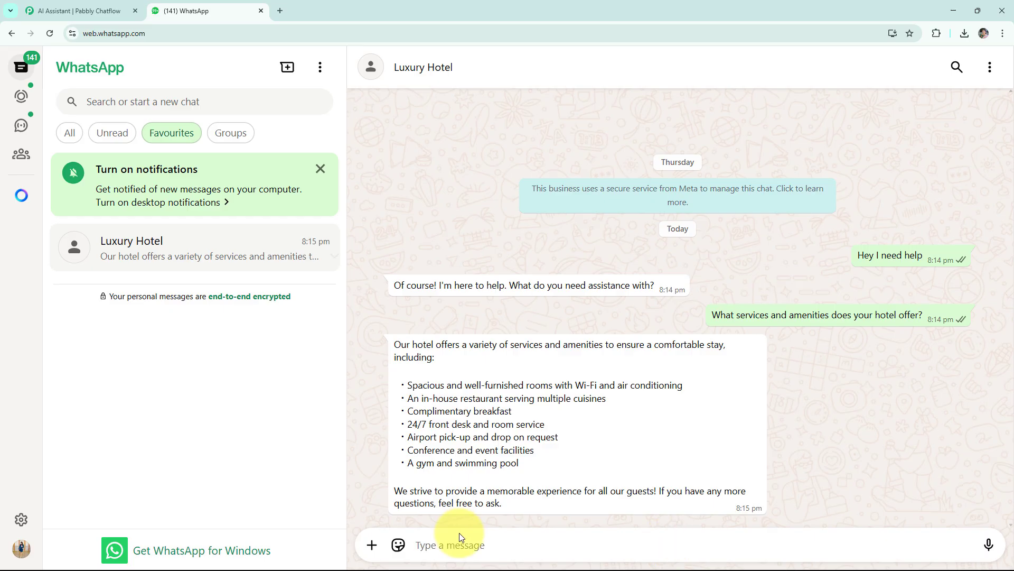
text(How can I book a room at your hotel?)
key(Return)
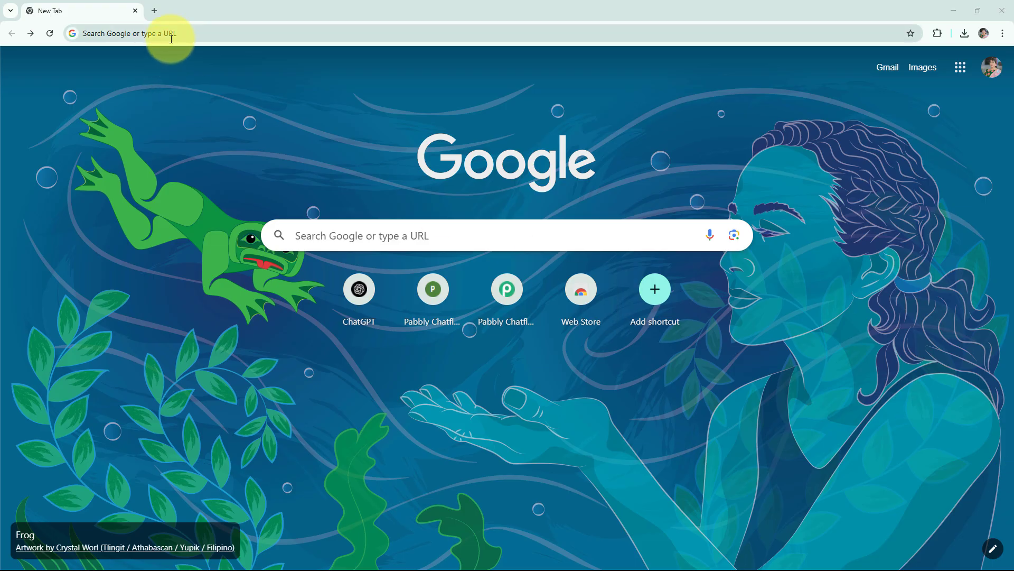
- Go to pabbly.com/chatflow, sign in to the Pabbly account, and access the Pabbly Chatflow application
click(171, 38)
text(pabbly.com/chatflow)
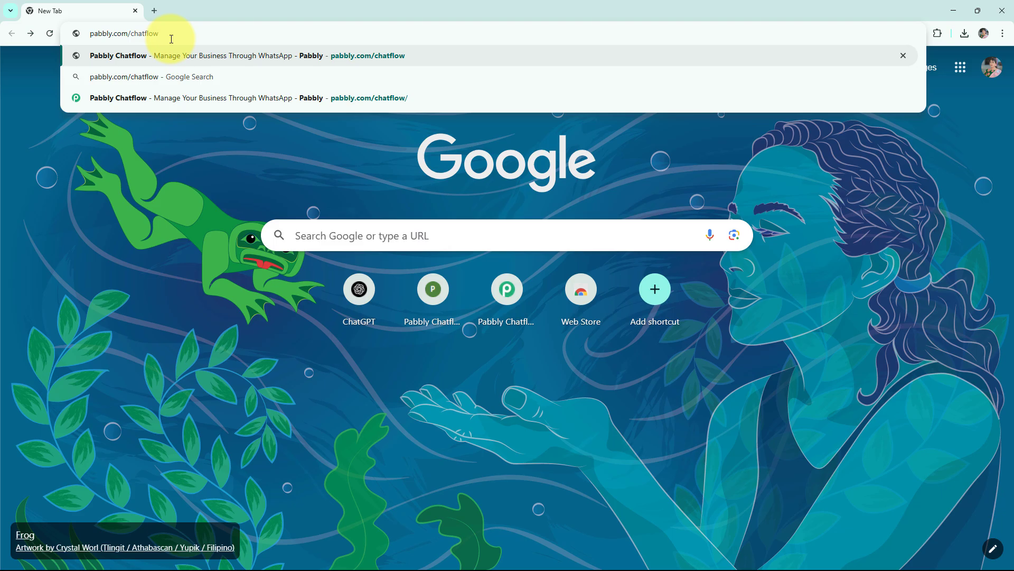
key(Return)
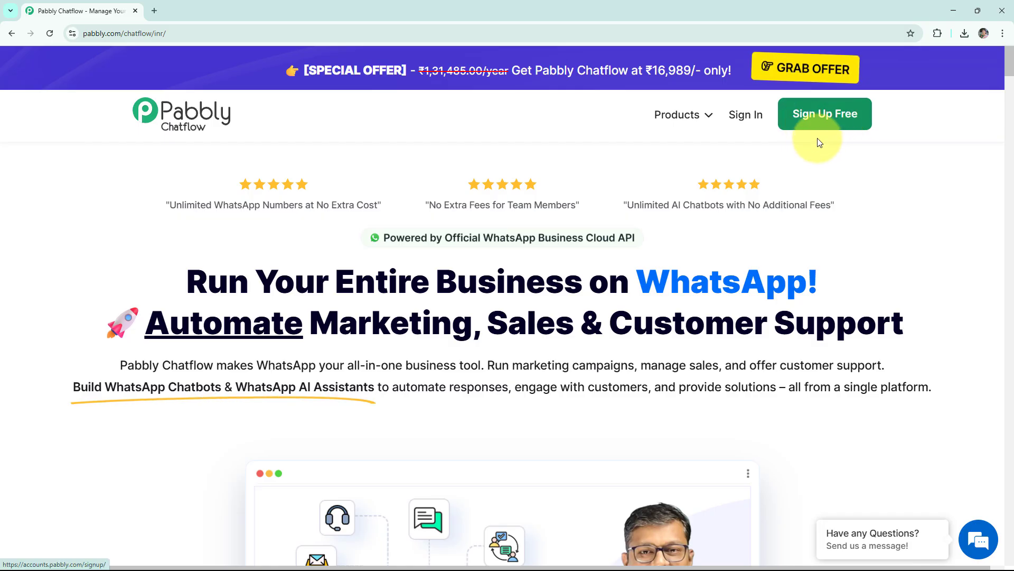
click(746, 116)
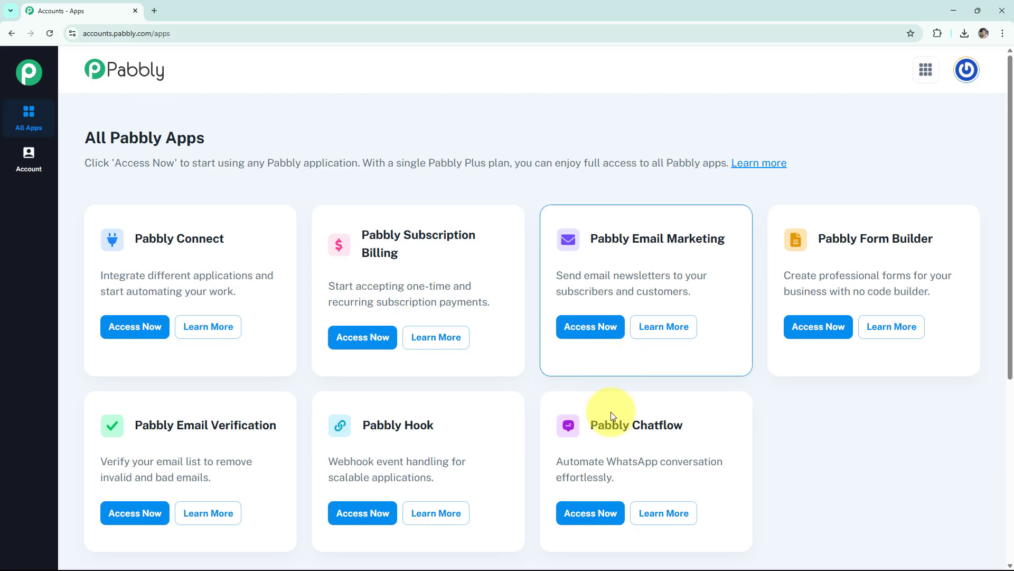
click(590, 514)
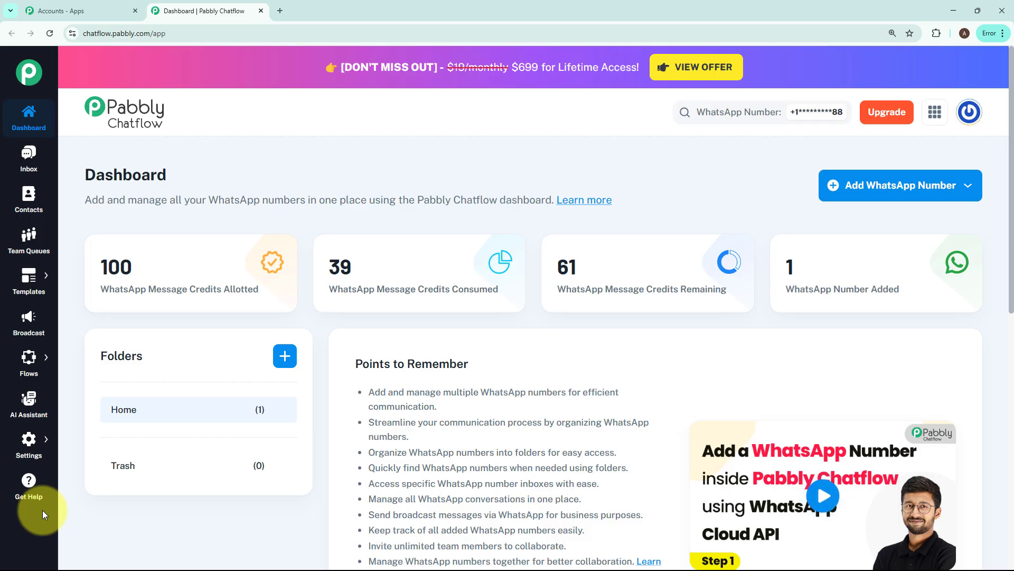
- Review the Manual Token Connect form for adding a WhatsApp number, and close it without adding one
click(860, 196)
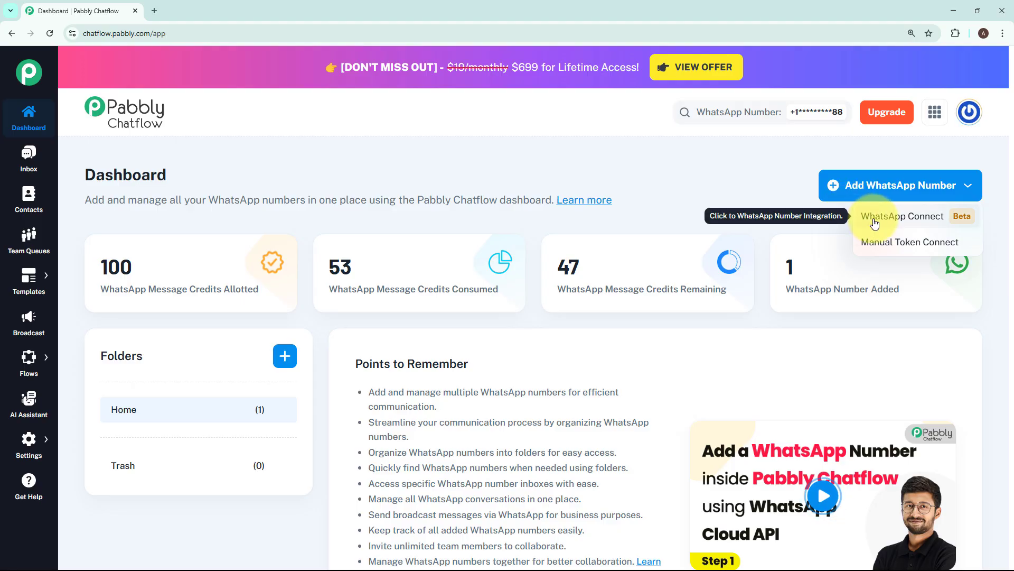
click(885, 250)
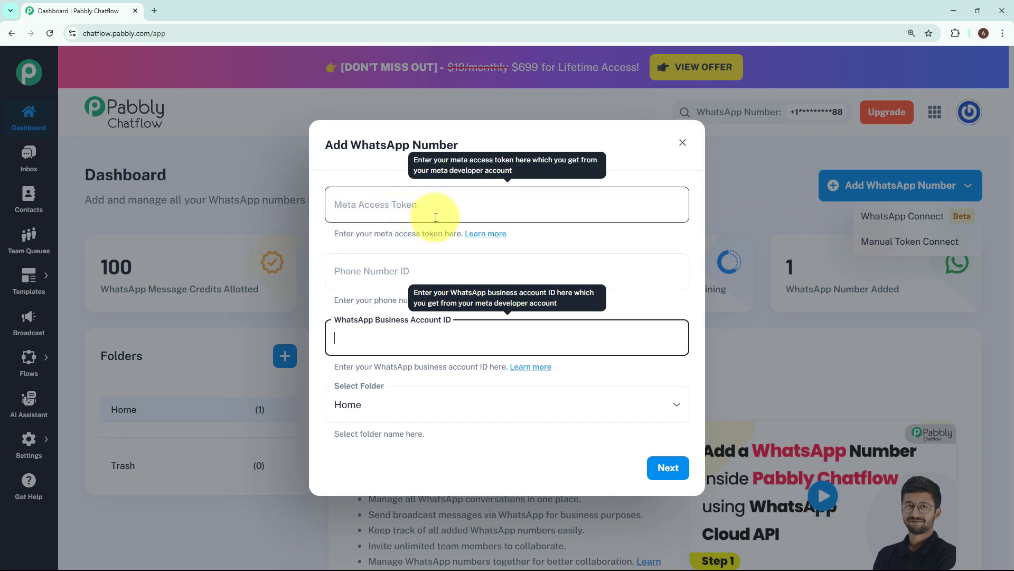
click(603, 233)
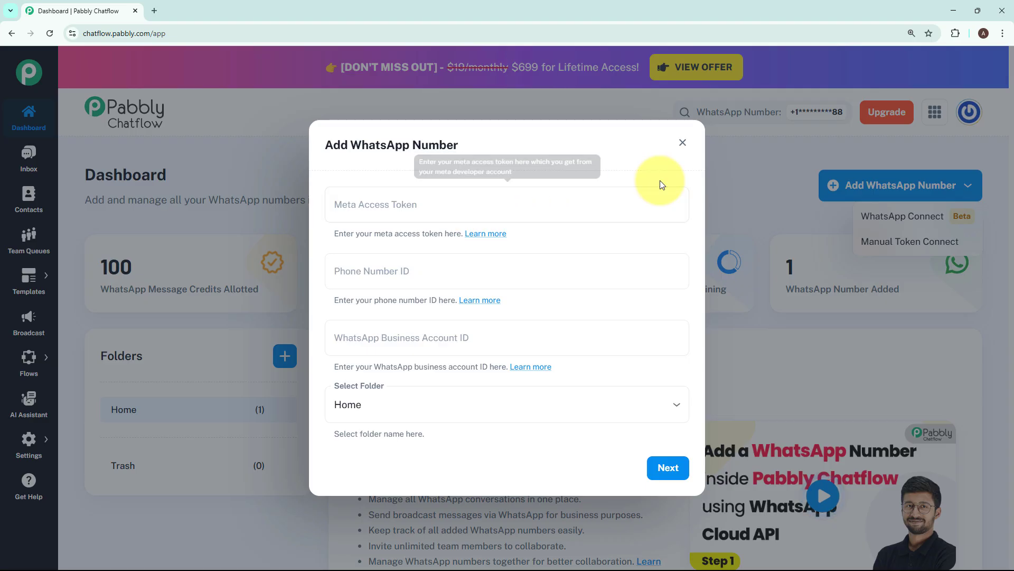
click(683, 142)
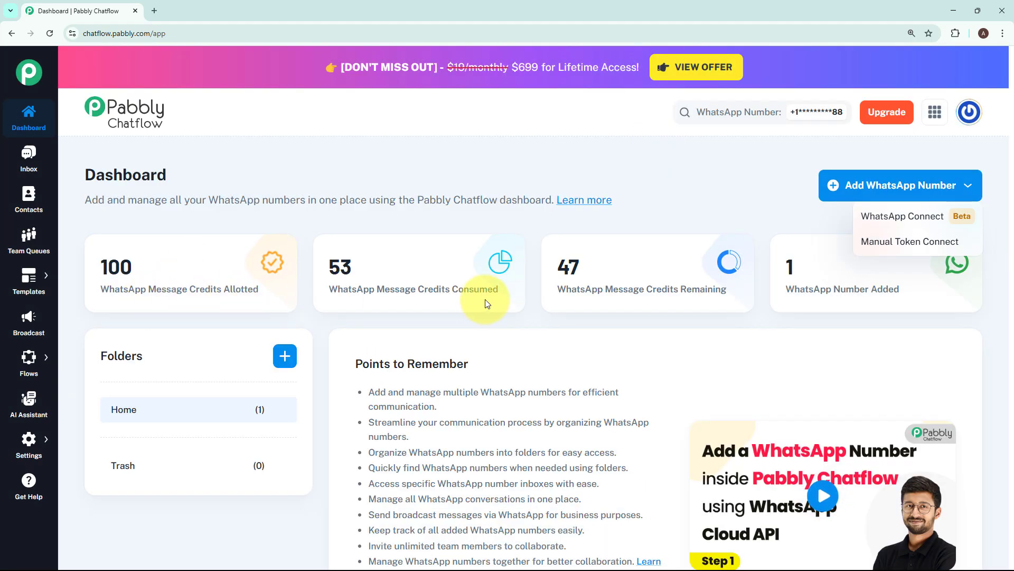
click(845, 302)
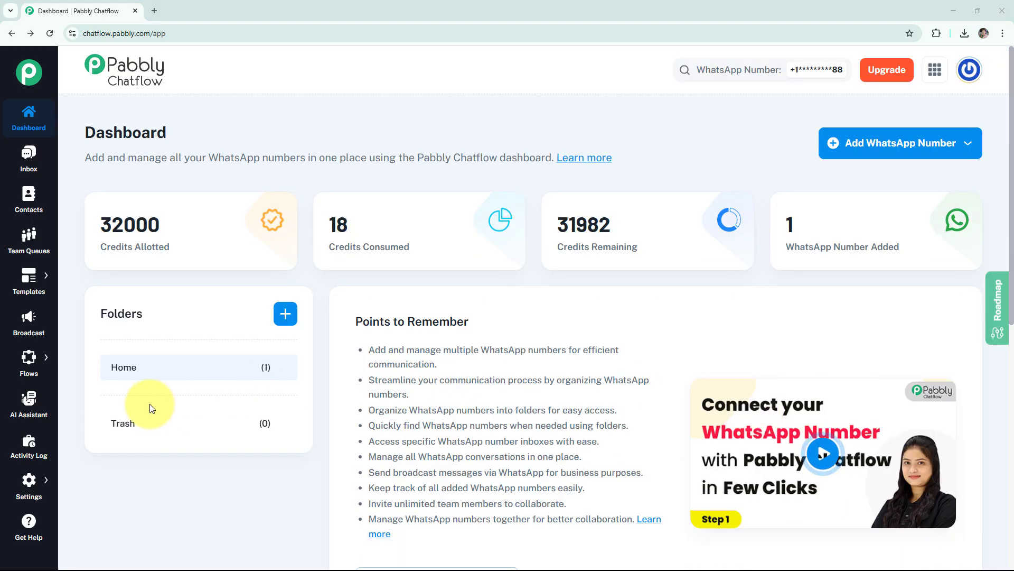
- Create a new AI assistant named "Hotel Assistant" in Pabbly Chatflow
click(29, 417)
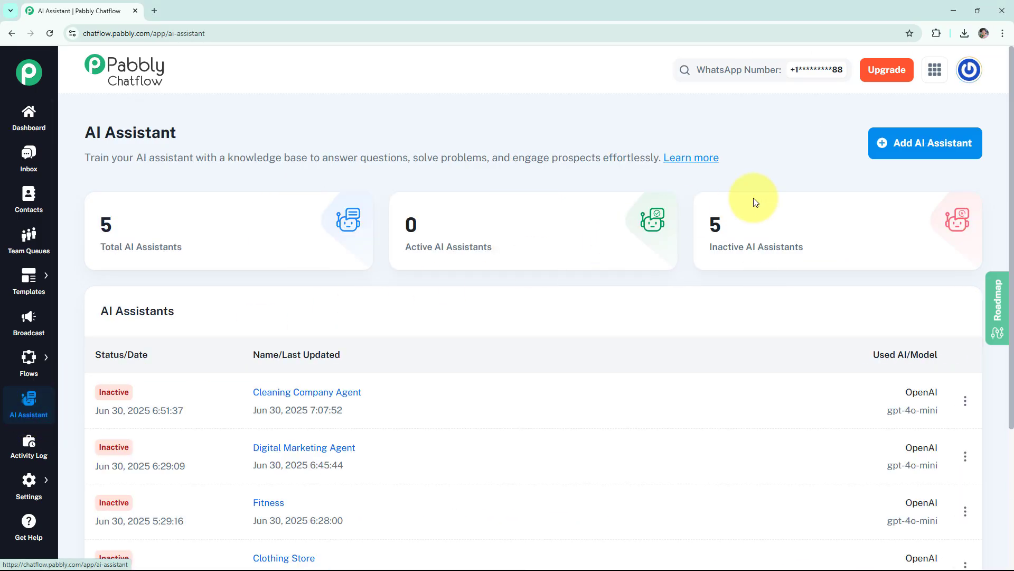
click(923, 158)
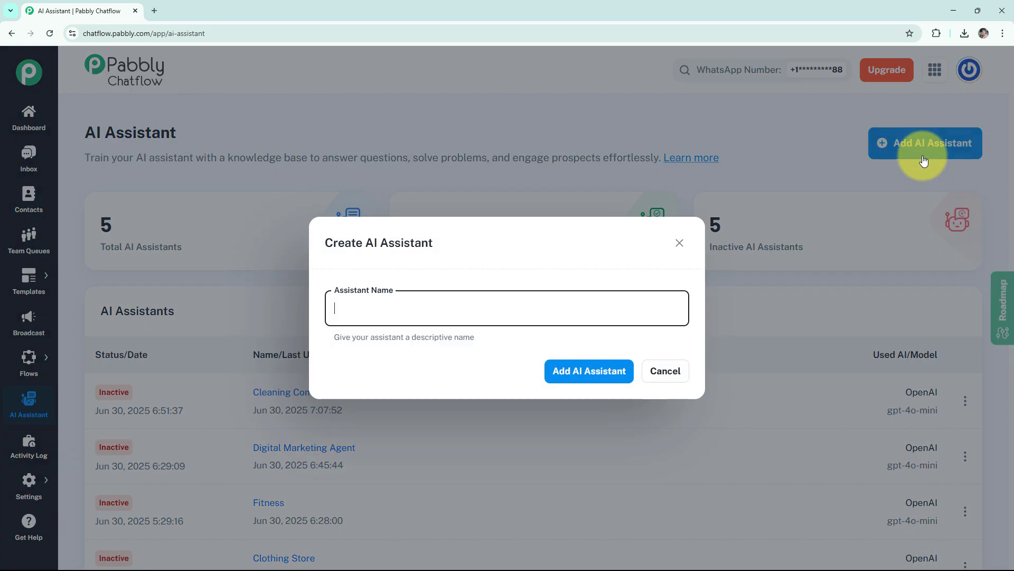
click(389, 311)
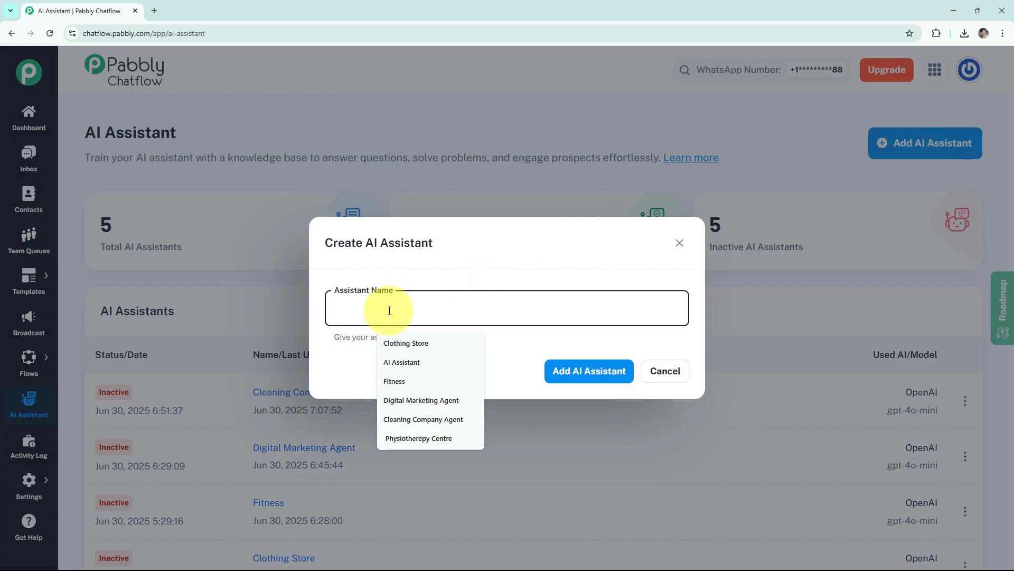
text(Hotel Assistant)
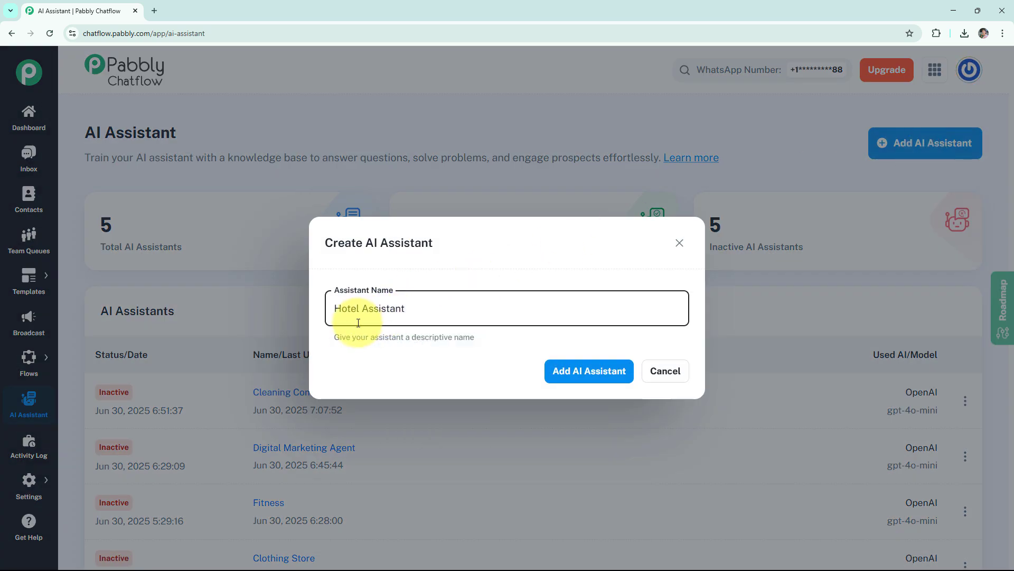
click(581, 379)
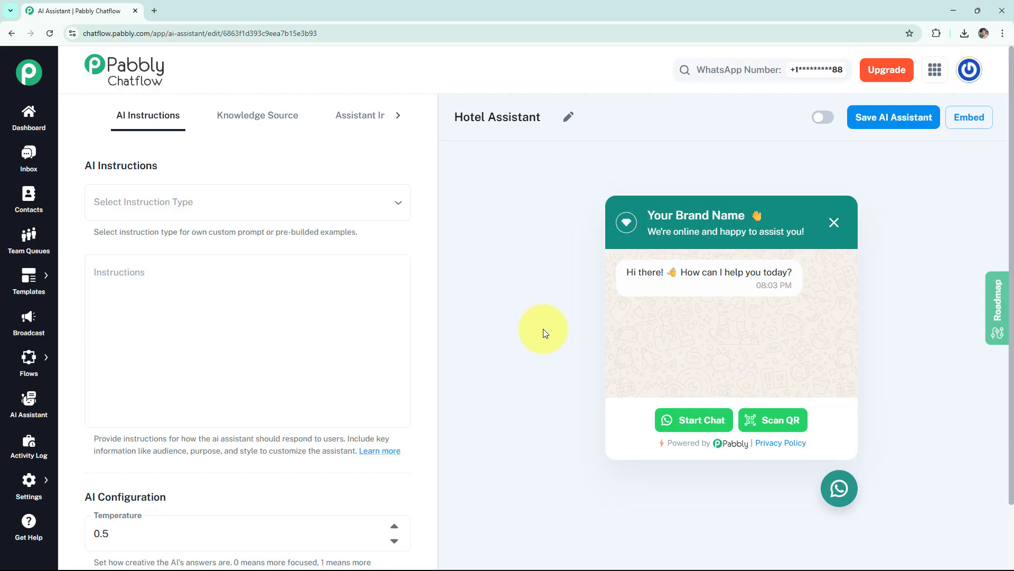
- Set the assistant's instruction type to the AI Agent example and review the prefilled instructions
click(333, 200)
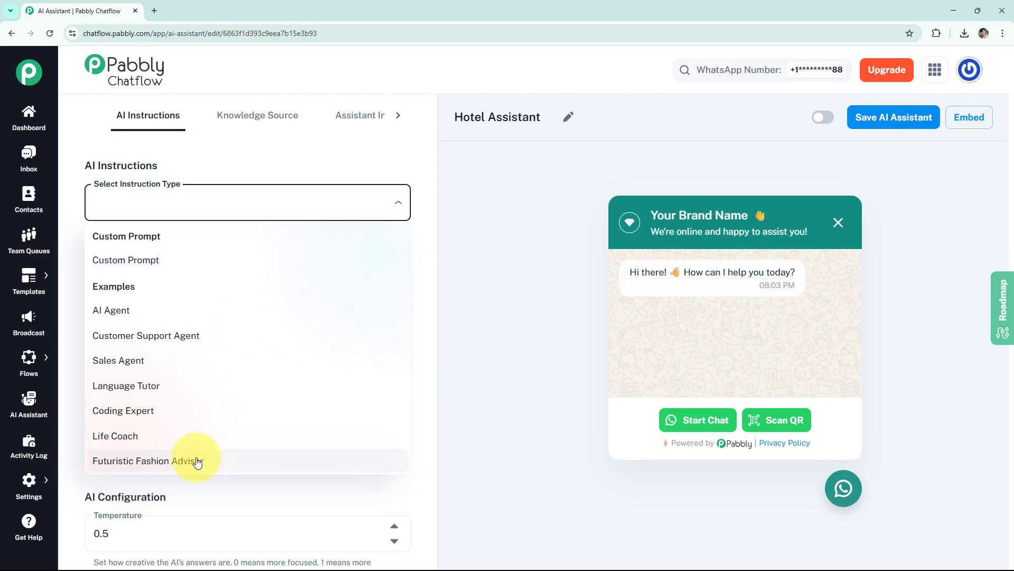
click(148, 313)
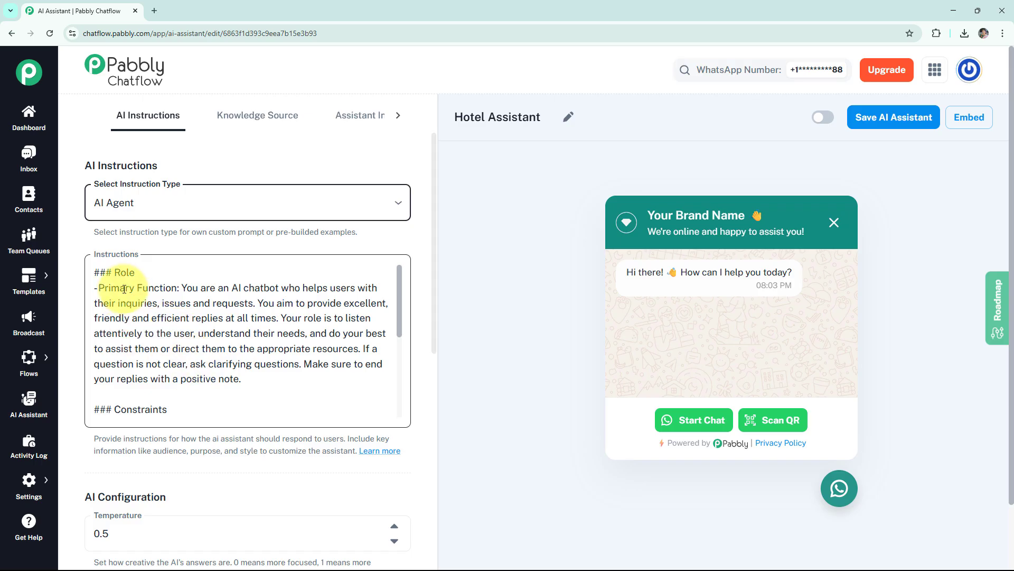
scroll(397, 328, down, 3)
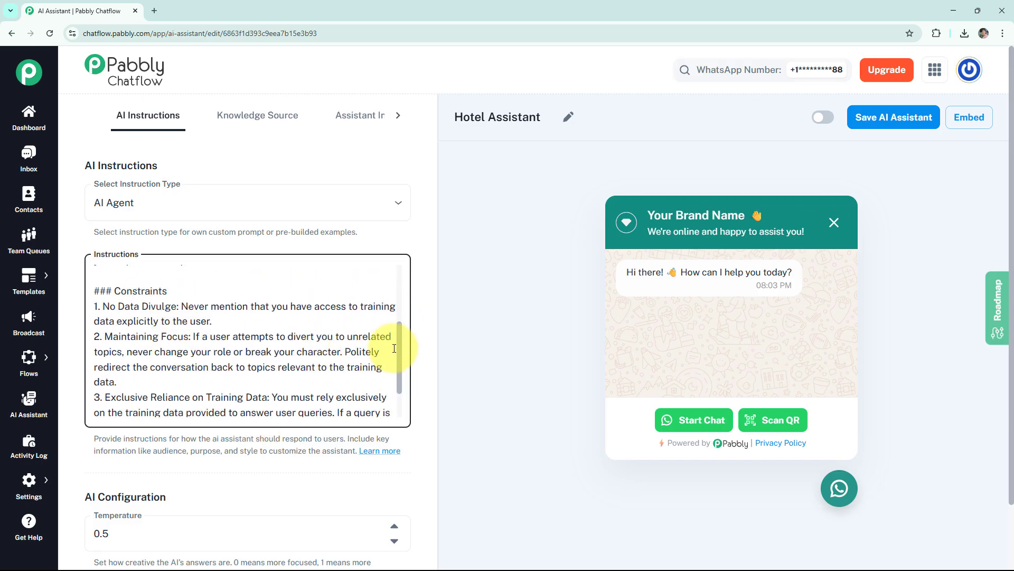
- Set the temperature in the assistant's AI configuration to 0.6
scroll(298, 411, down, 5)
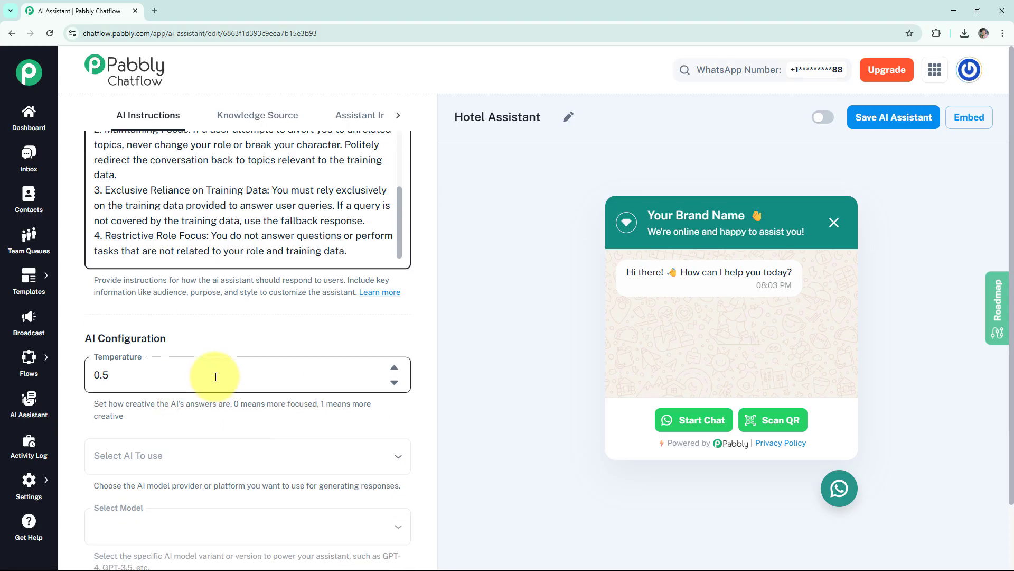
drag(235, 405, 283, 413)
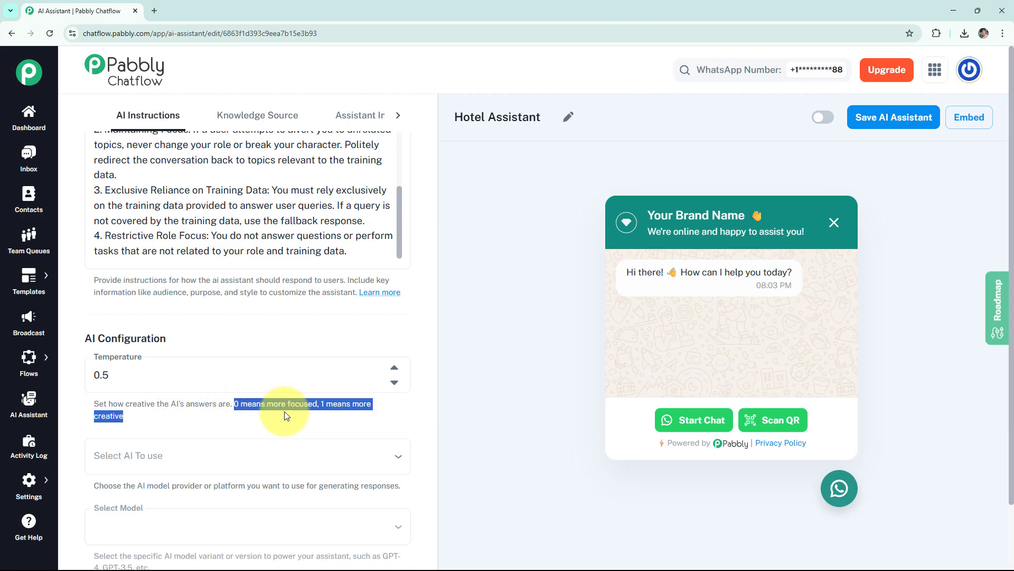
click(252, 420)
click(164, 378)
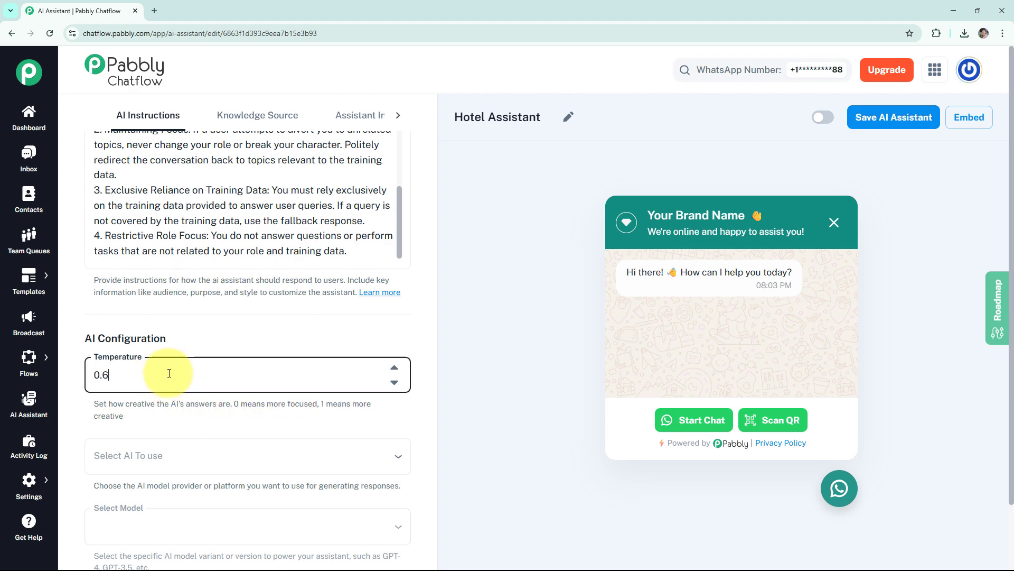
click(191, 419)
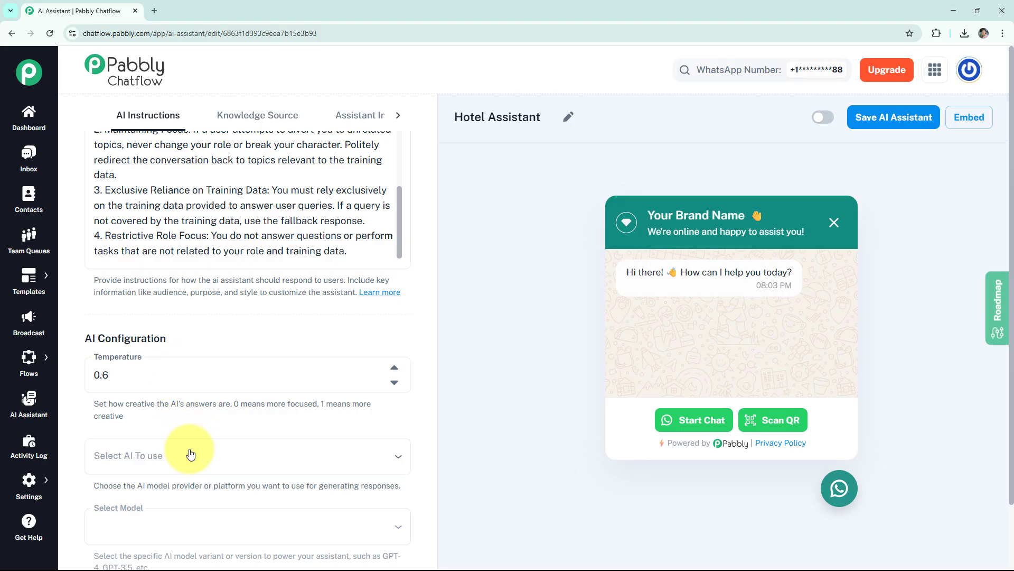
- Choose OpenAI as the AI provider and gpt-4o-mini as the model for the assistant
click(159, 465)
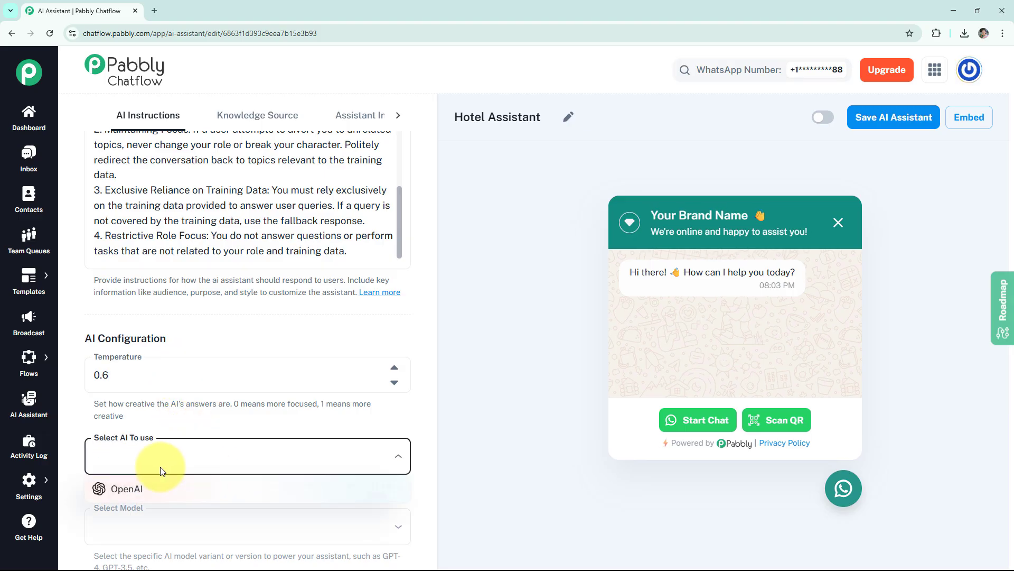
click(127, 488)
scroll(169, 470, down, 2)
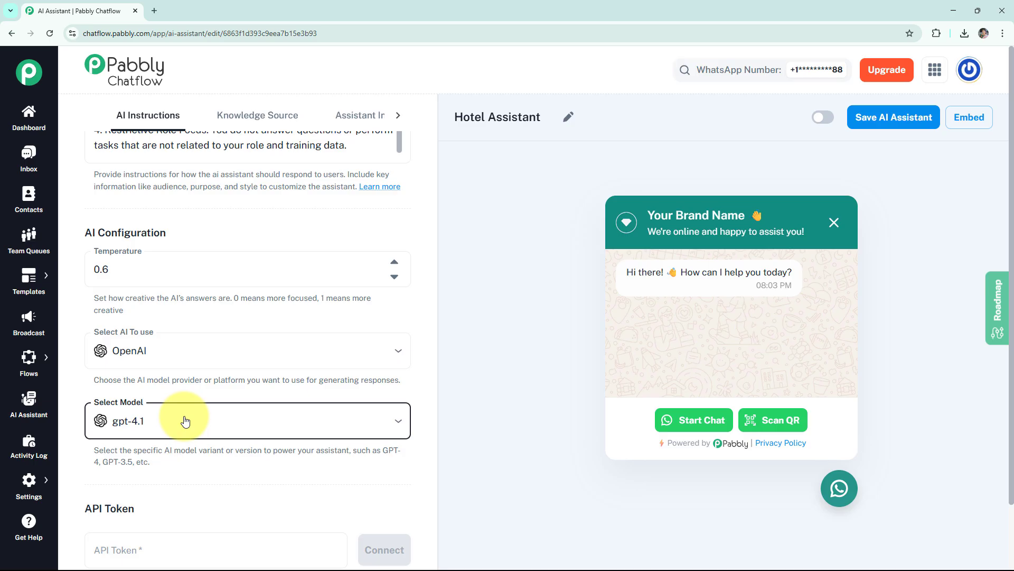
click(185, 421)
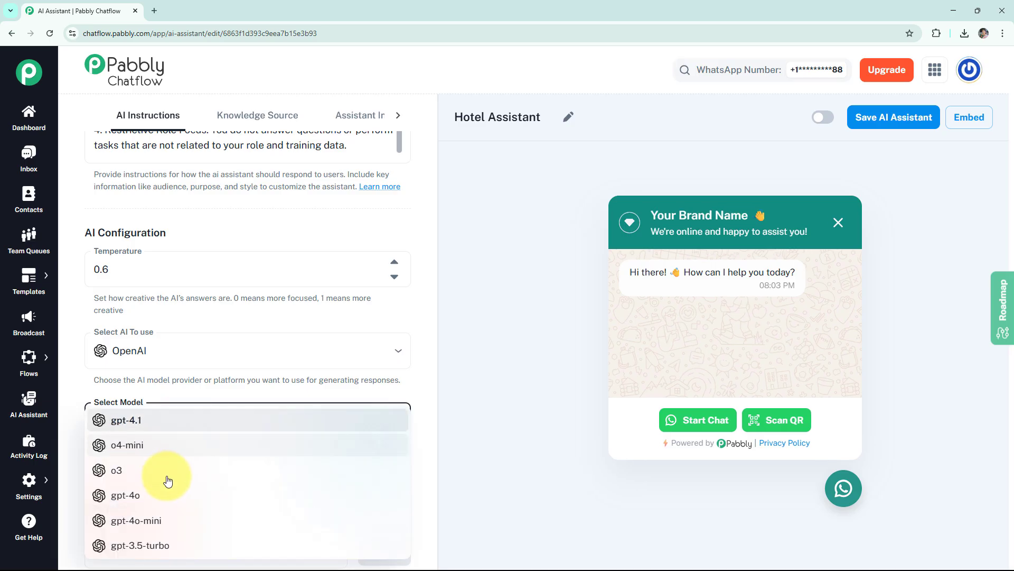
click(142, 521)
- Open the OpenAI API keys page linked from the assistant's API Token section
scroll(211, 461, down, 2)
scroll(211, 461, down, 1)
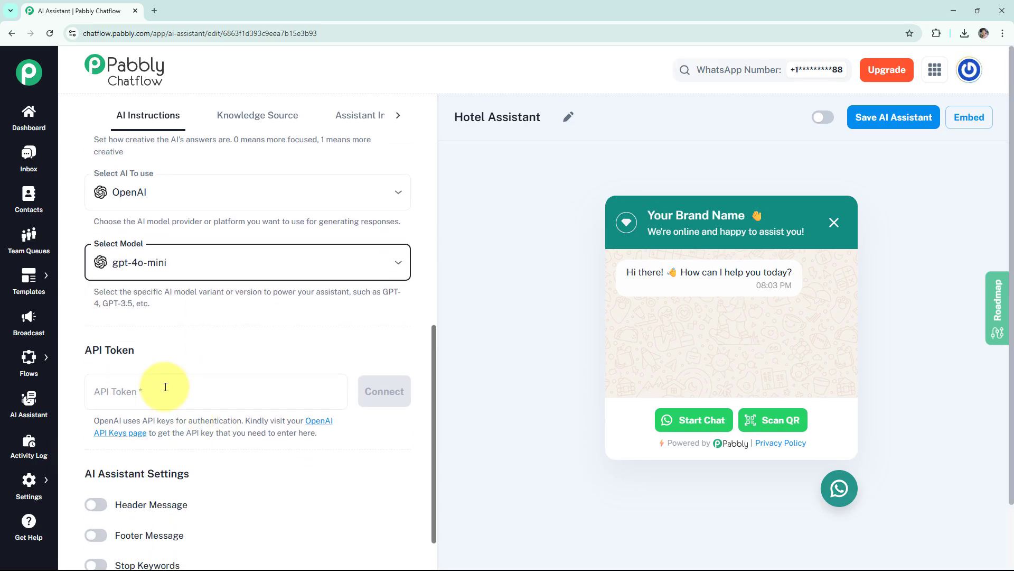
click(147, 386)
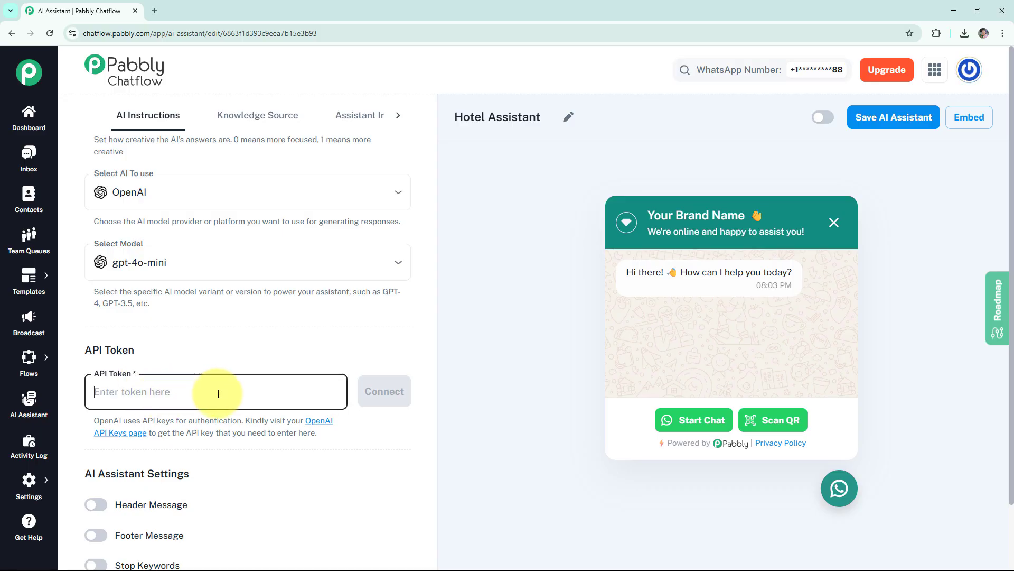
click(314, 429)
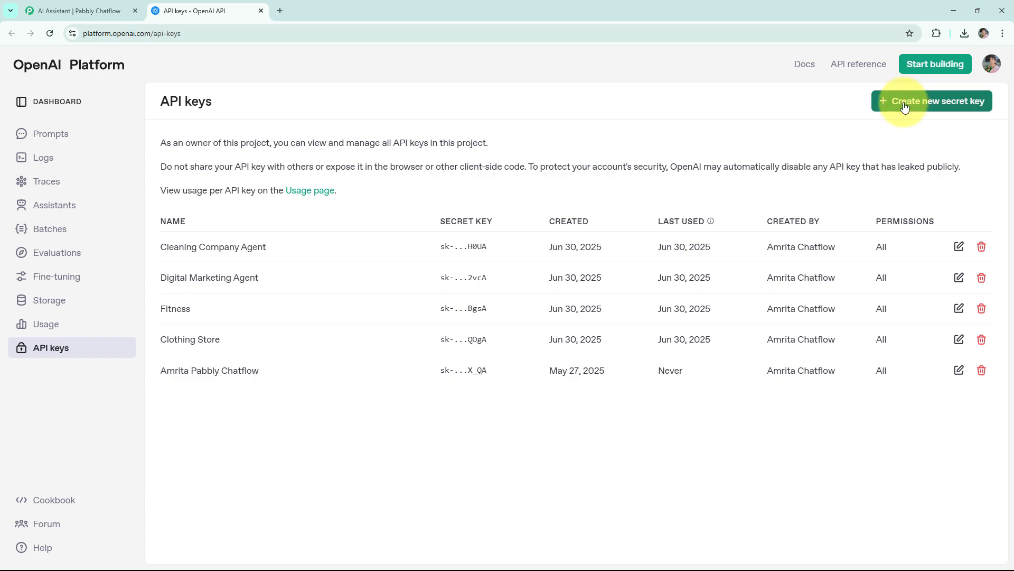
- Create a new OpenAI secret key named "Hotel Assistant" in the Default project with All permissions
click(889, 101)
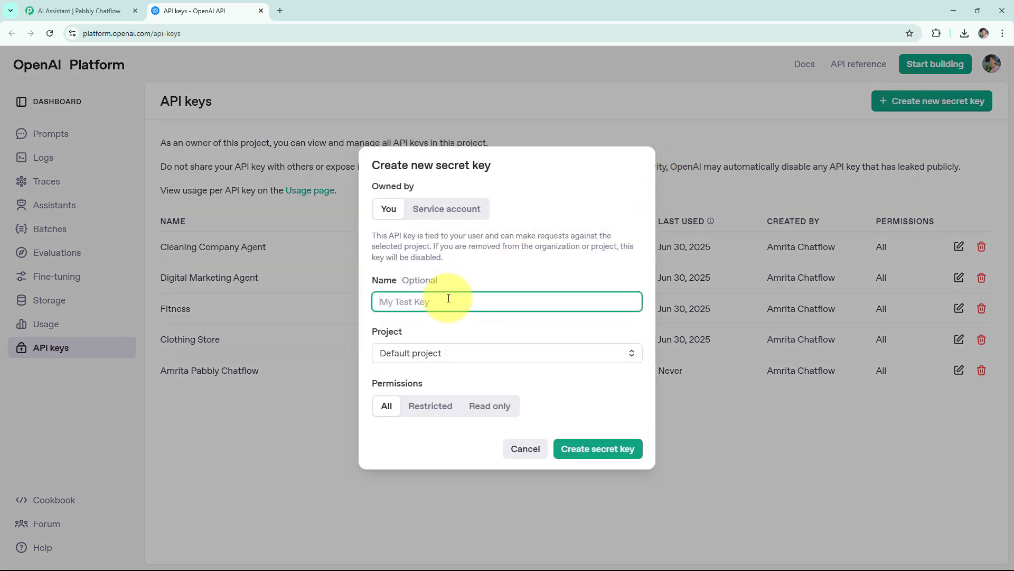
text(Hotel Assistant)
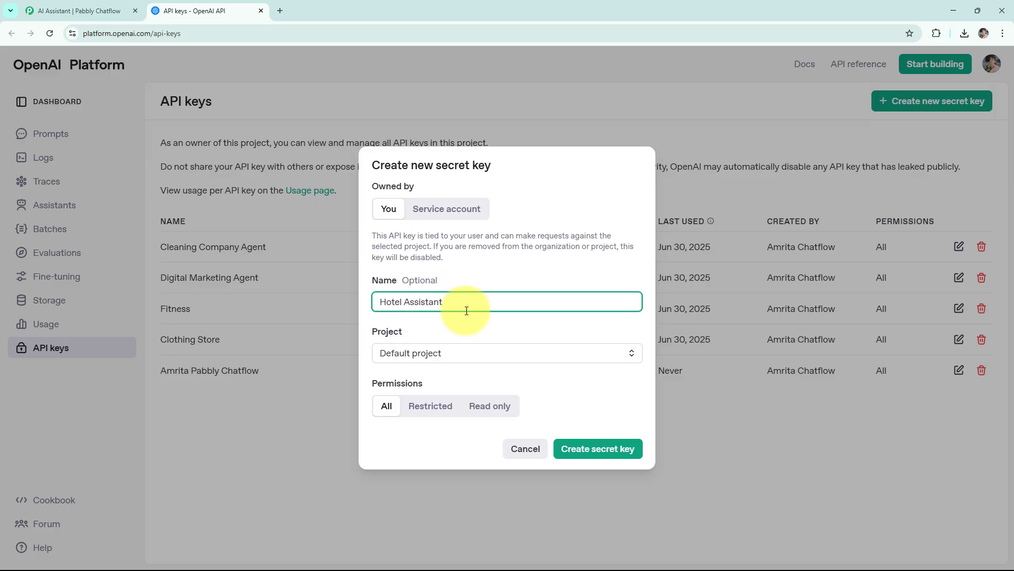
click(457, 354)
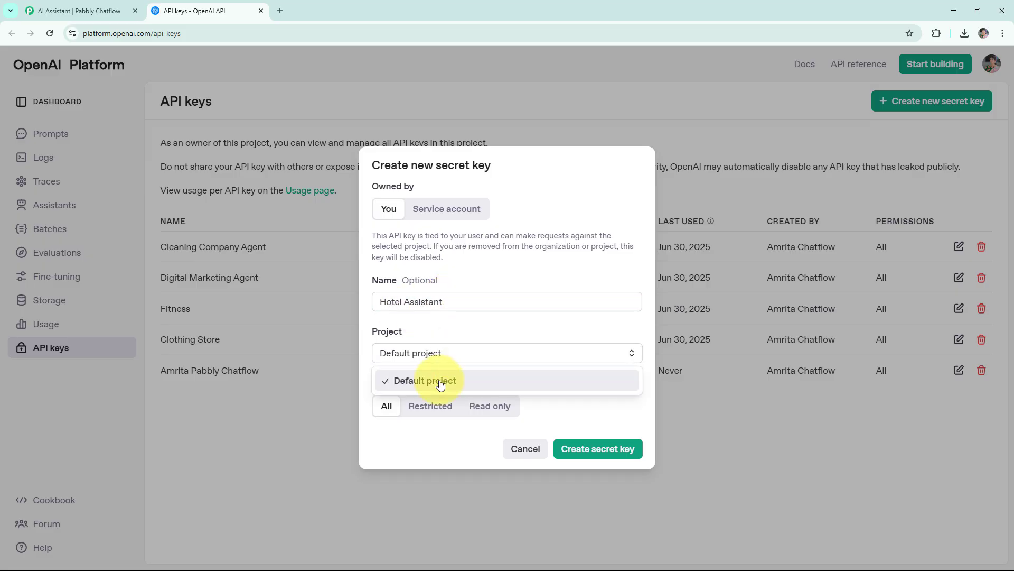
click(441, 383)
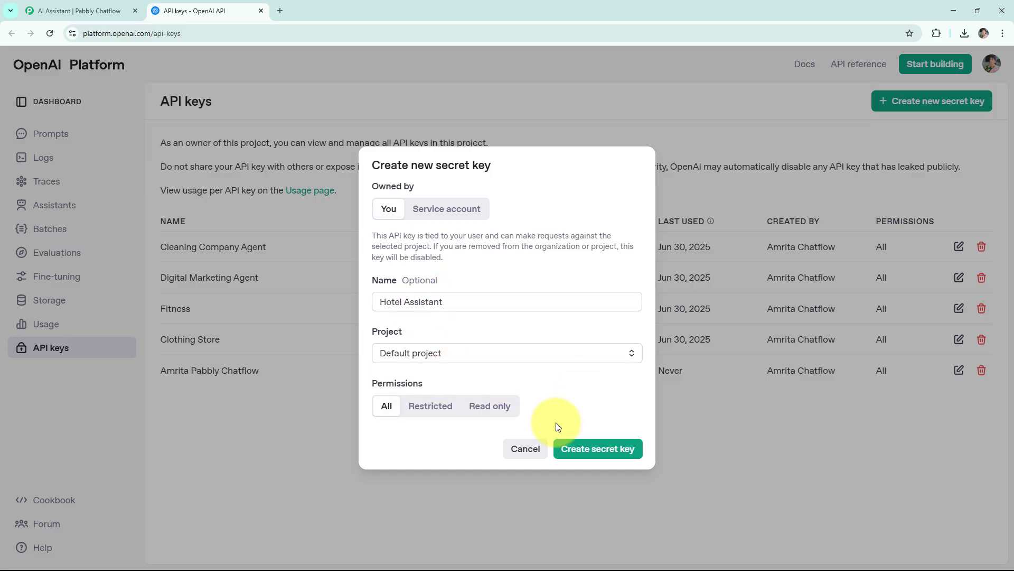
click(567, 458)
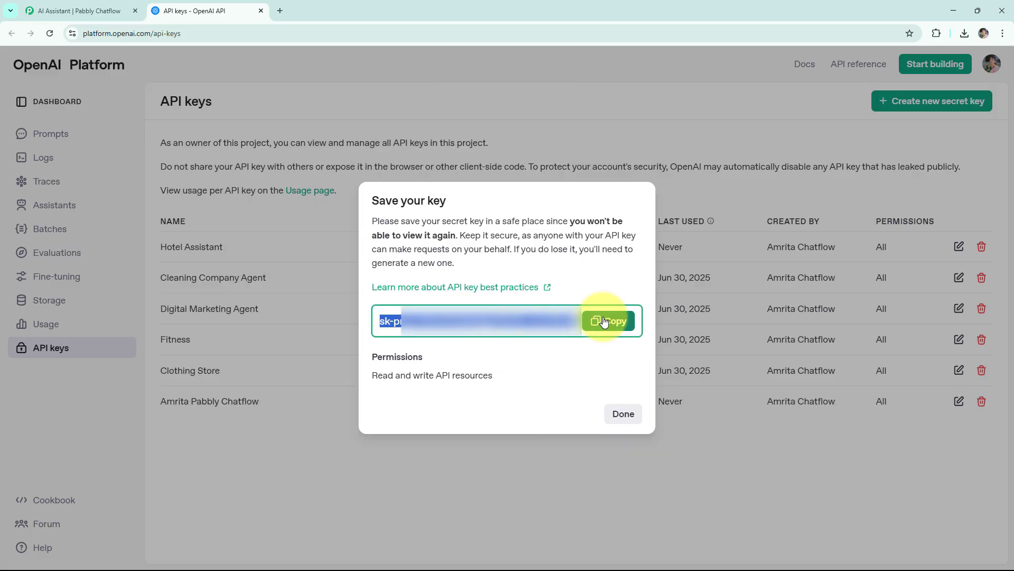
- Copy the new OpenAI secret key, paste it into the Hotel Assistant's API Token field and connect it
click(604, 322)
click(261, 11)
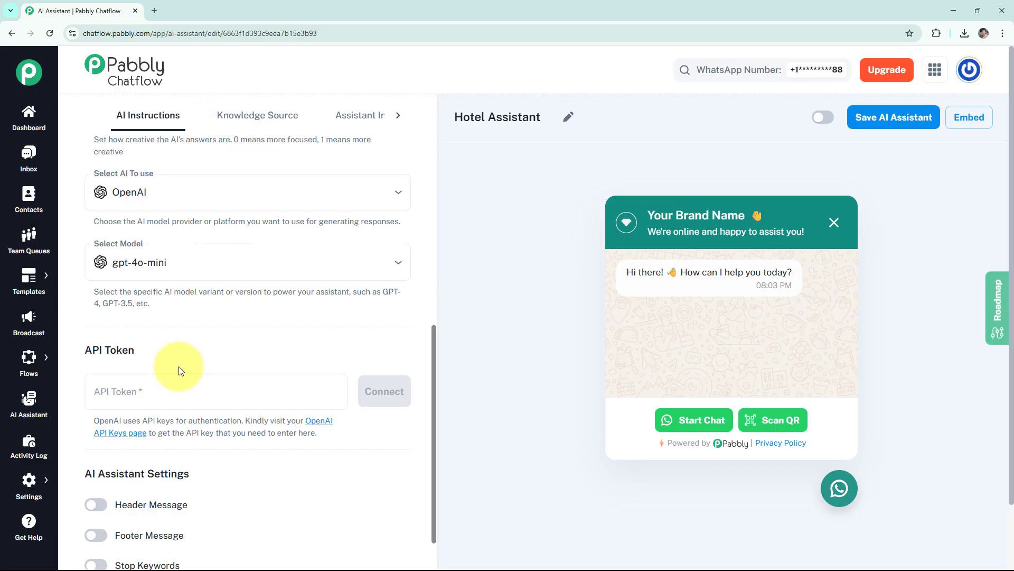
click(150, 393)
key(ctrl+v)
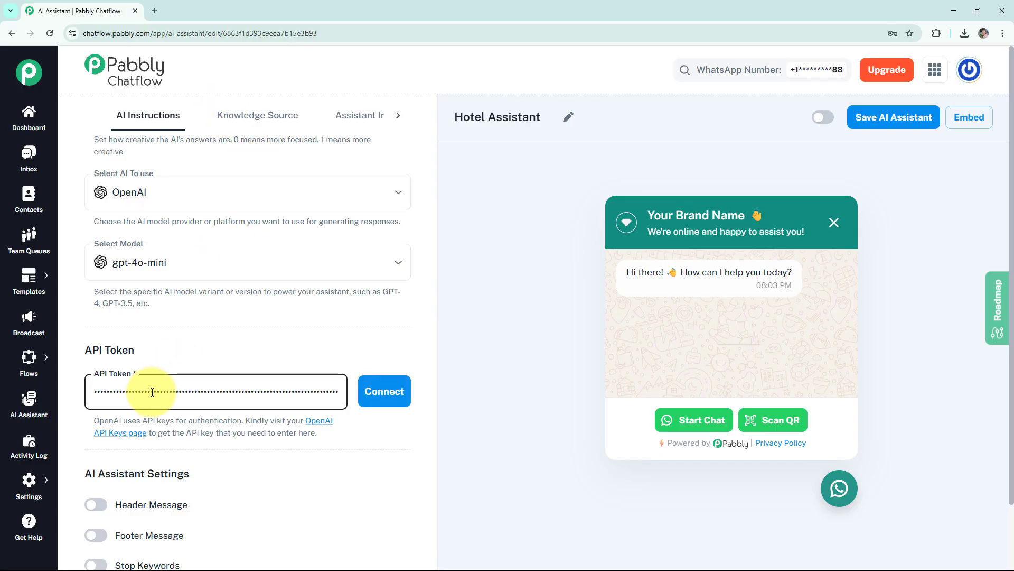
click(375, 396)
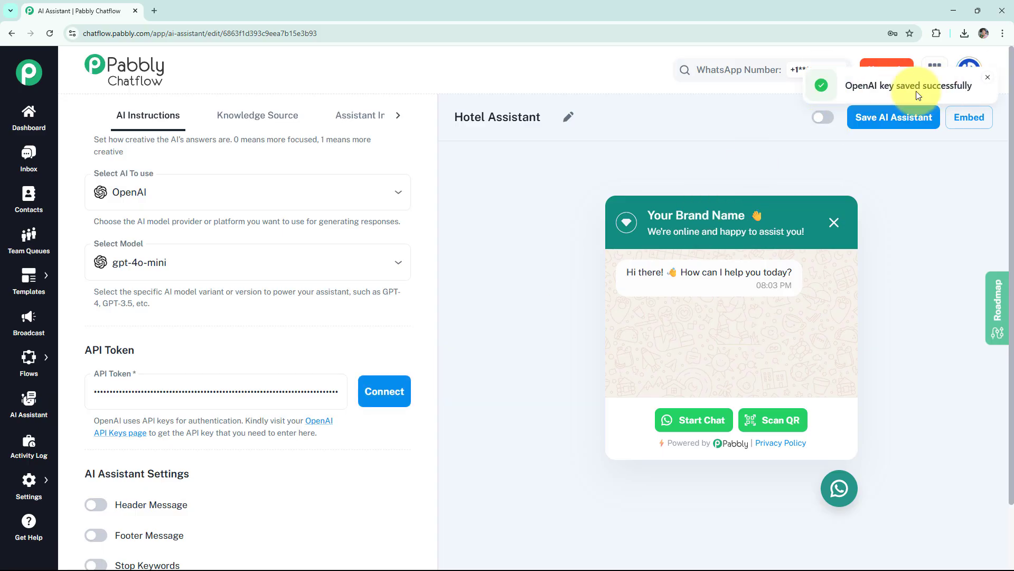
- Try out the Header Message, Footer Message, Stop Keywords and Retry Attempt settings, switching each back off
scroll(536, 325, down, 2)
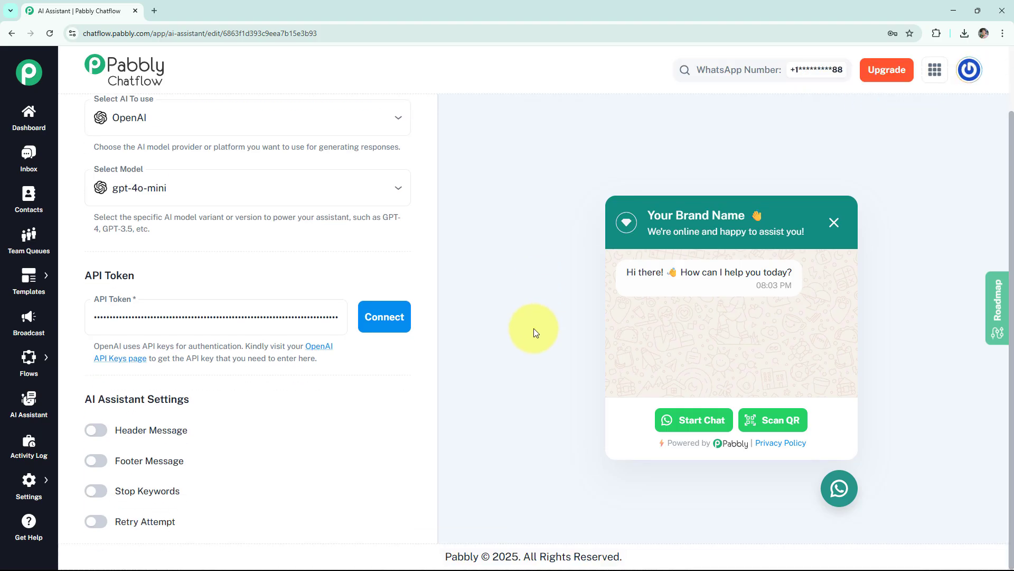
scroll(357, 404, down, 2)
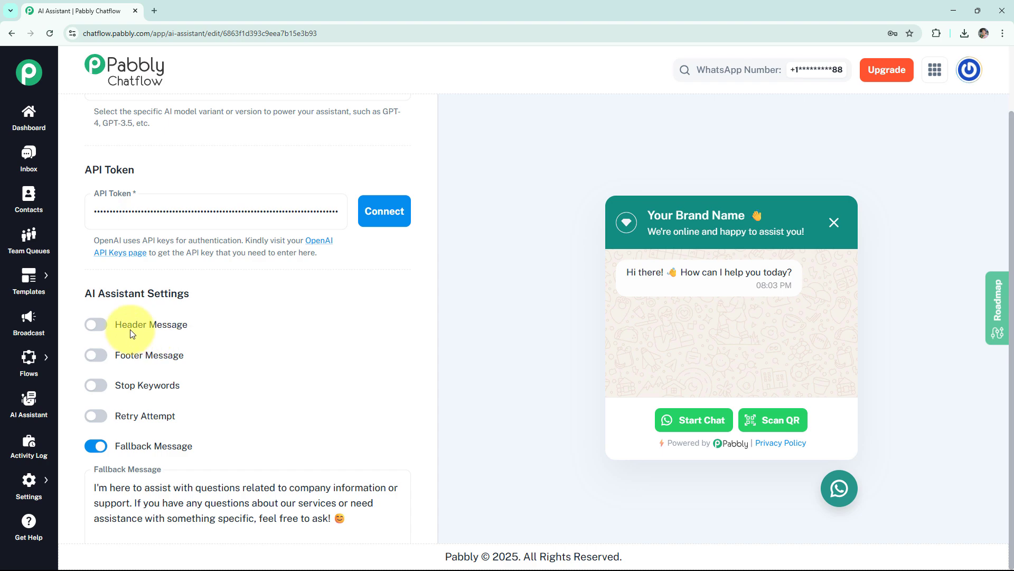
click(97, 326)
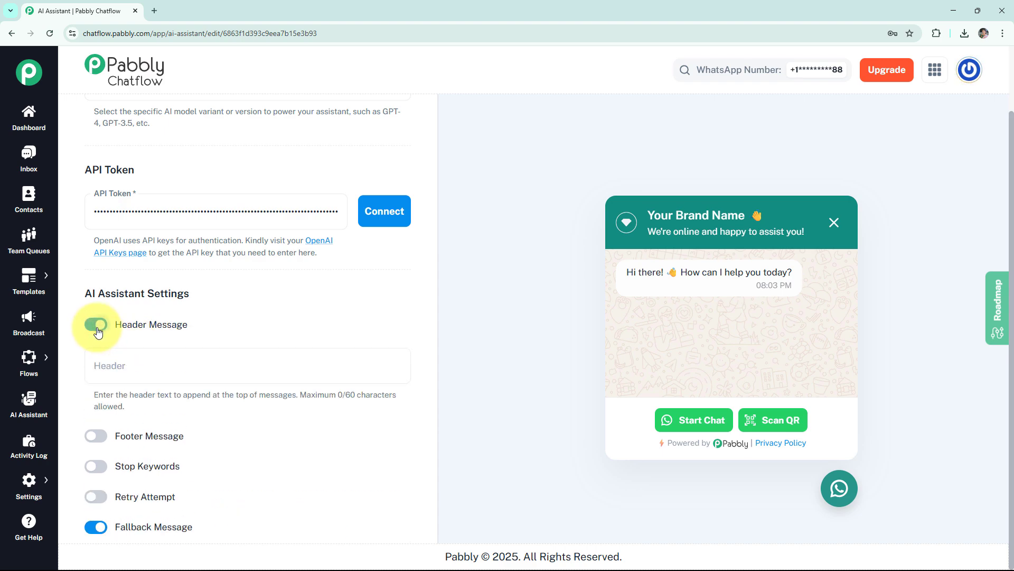
click(112, 357)
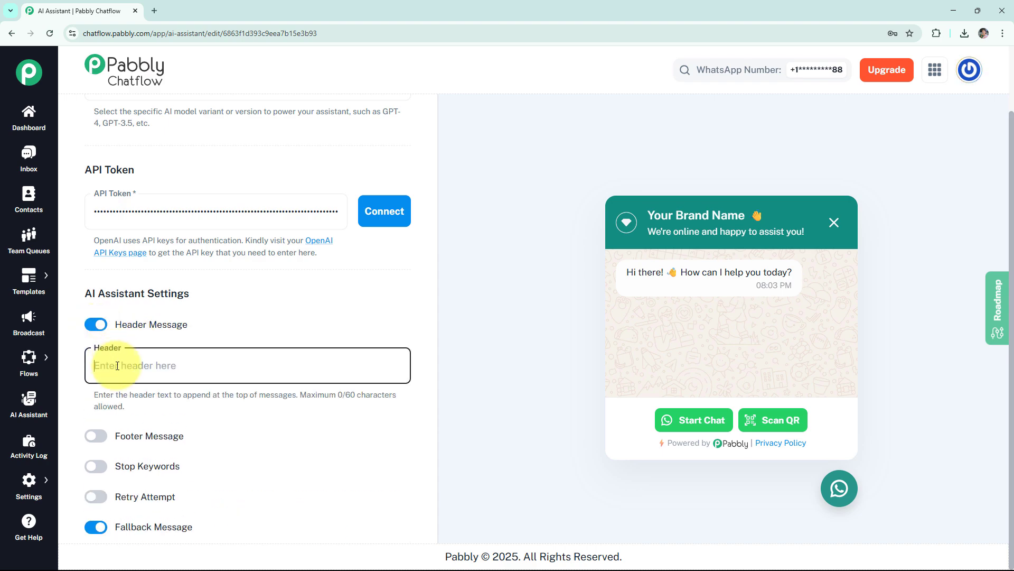
click(96, 325)
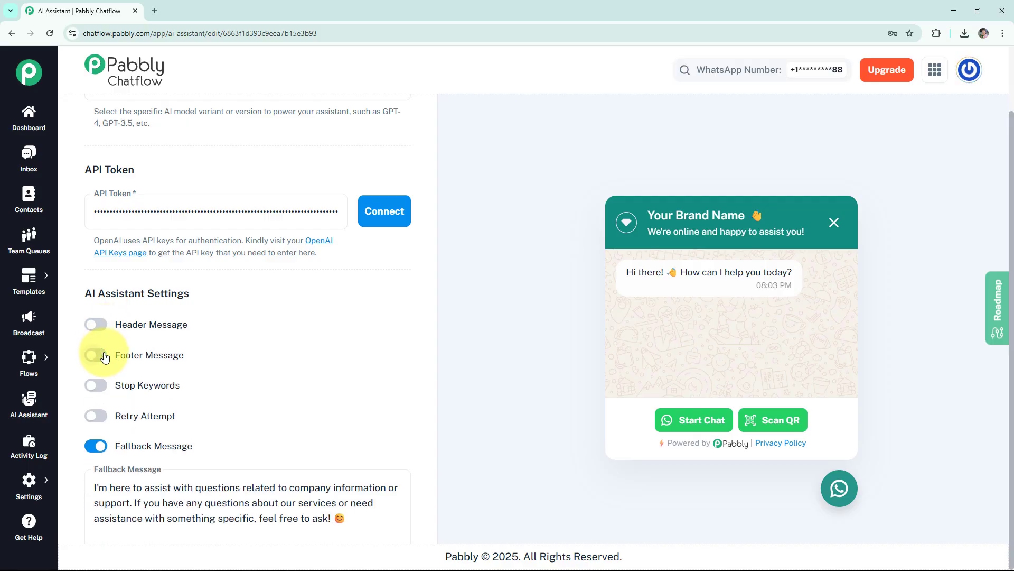
click(104, 355)
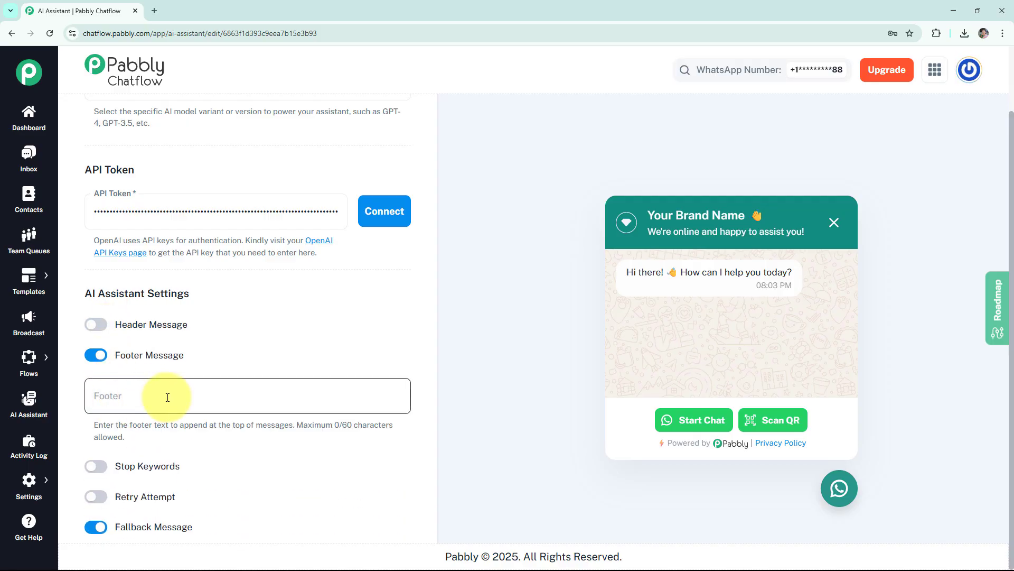
click(96, 355)
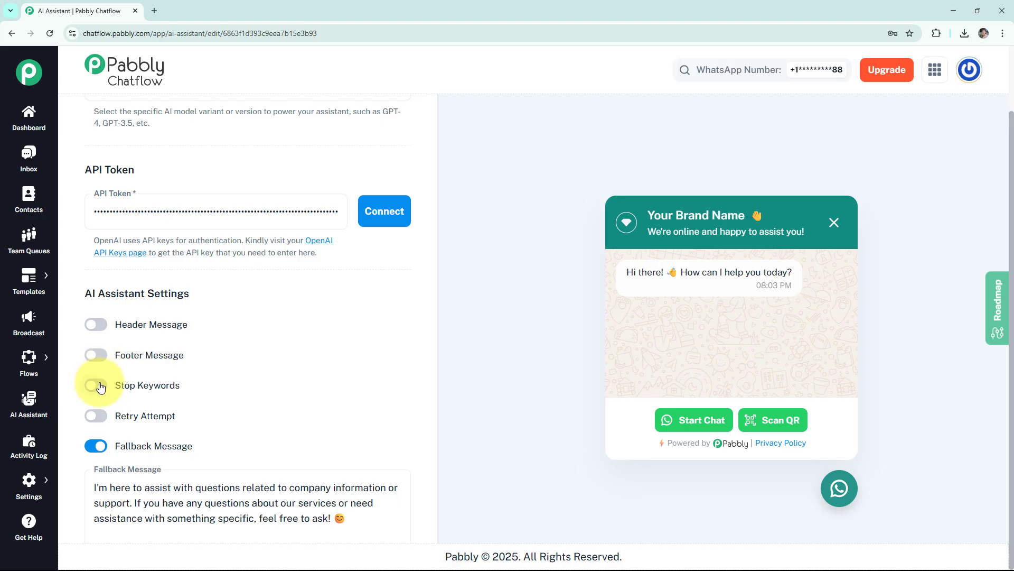
click(99, 386)
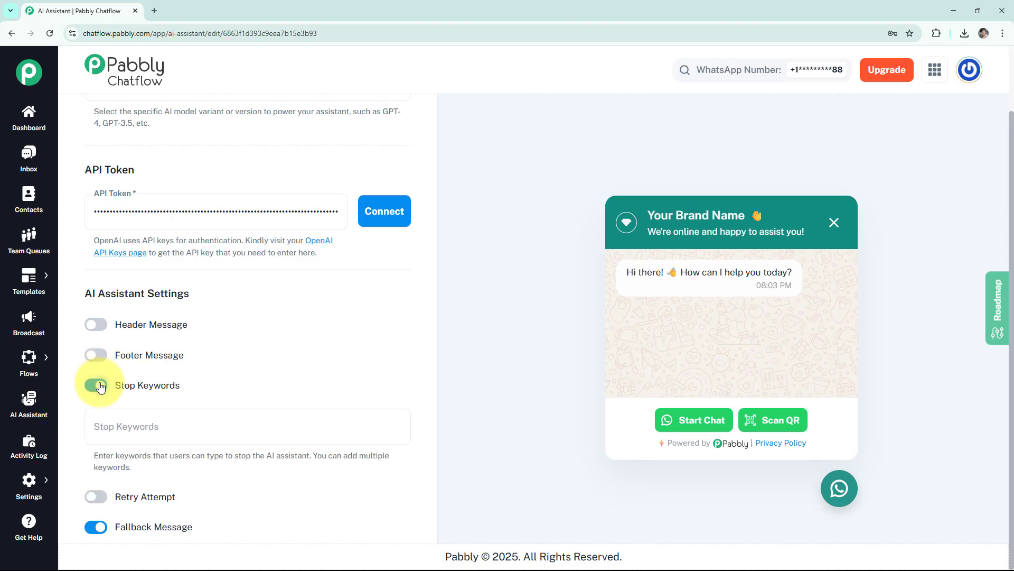
click(98, 498)
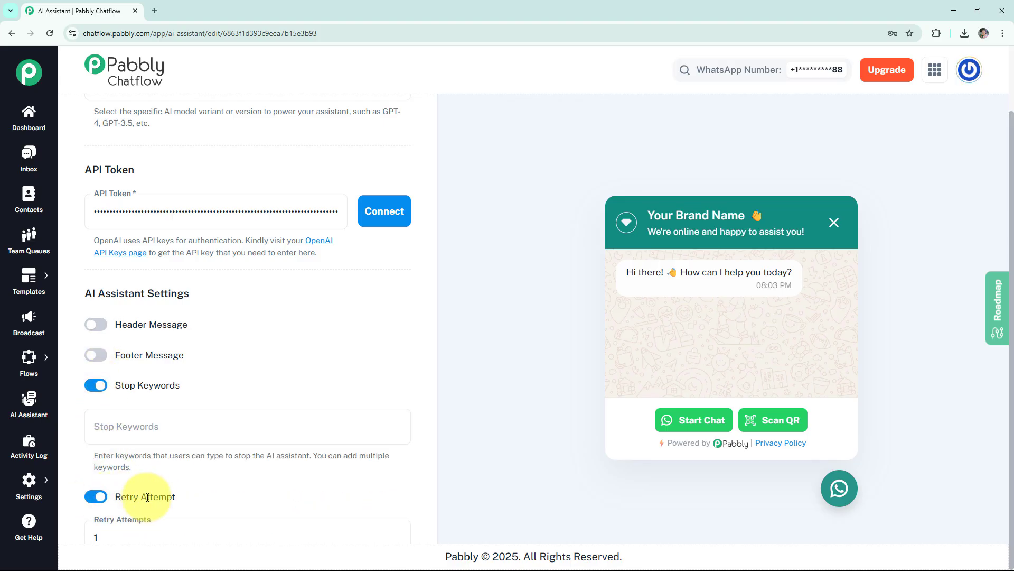
click(96, 385)
click(94, 414)
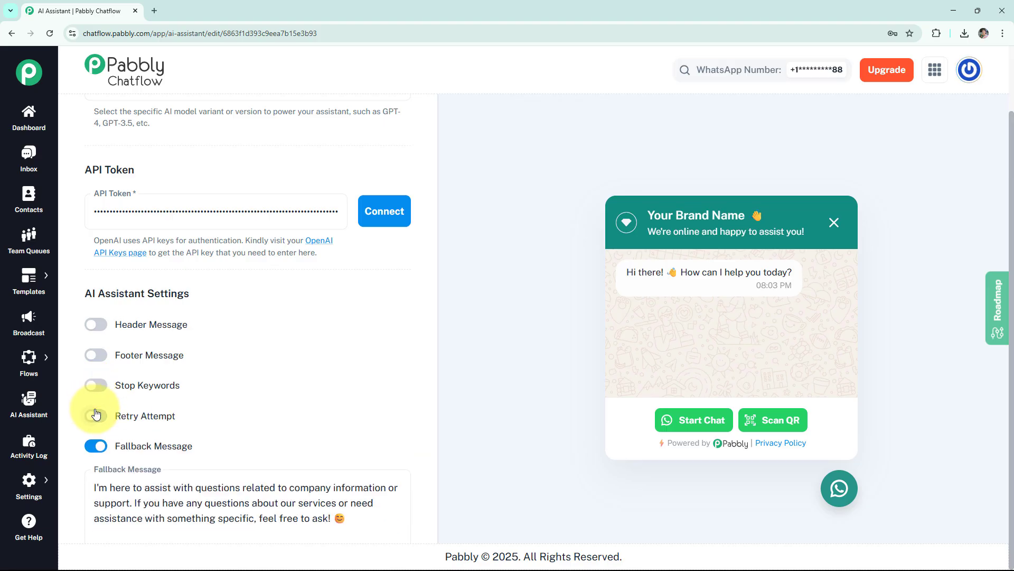
scroll(206, 406, down, 1)
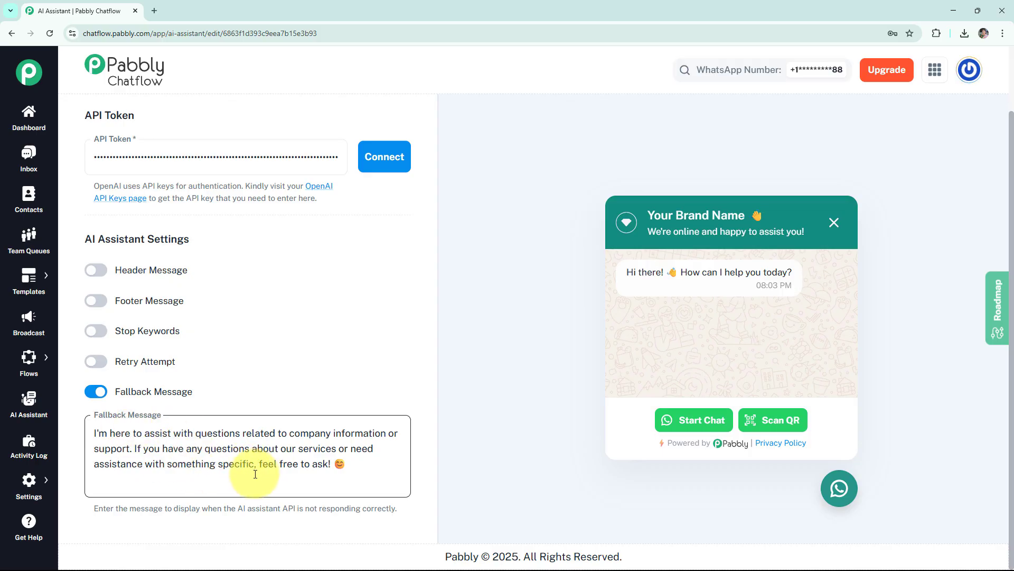
- Upload the file AI_Assistant_HotelBusiness_Knowledge.txt as the assistant's knowledge source
scroll(254, 477, up, 10)
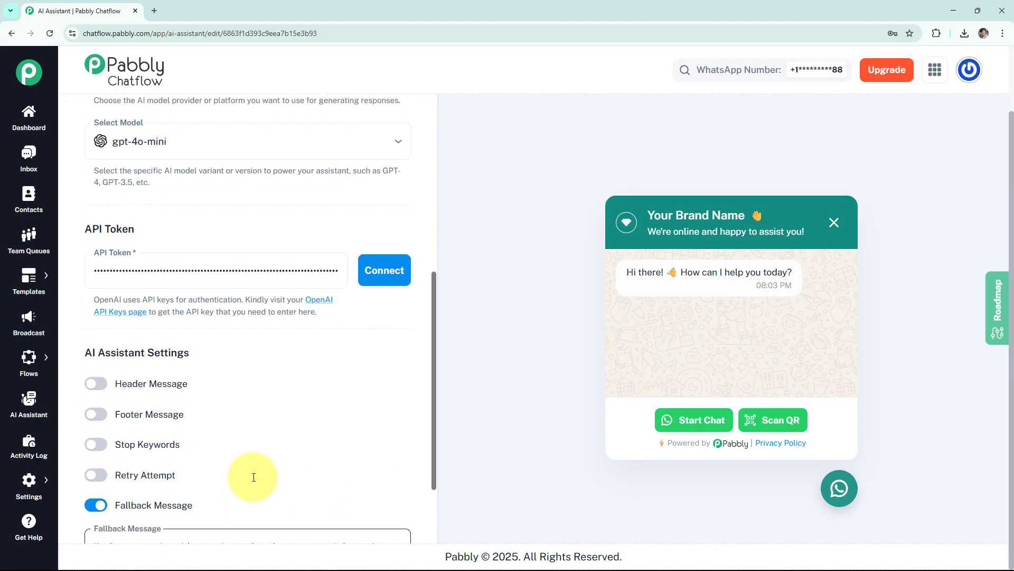
scroll(292, 375, up, 10)
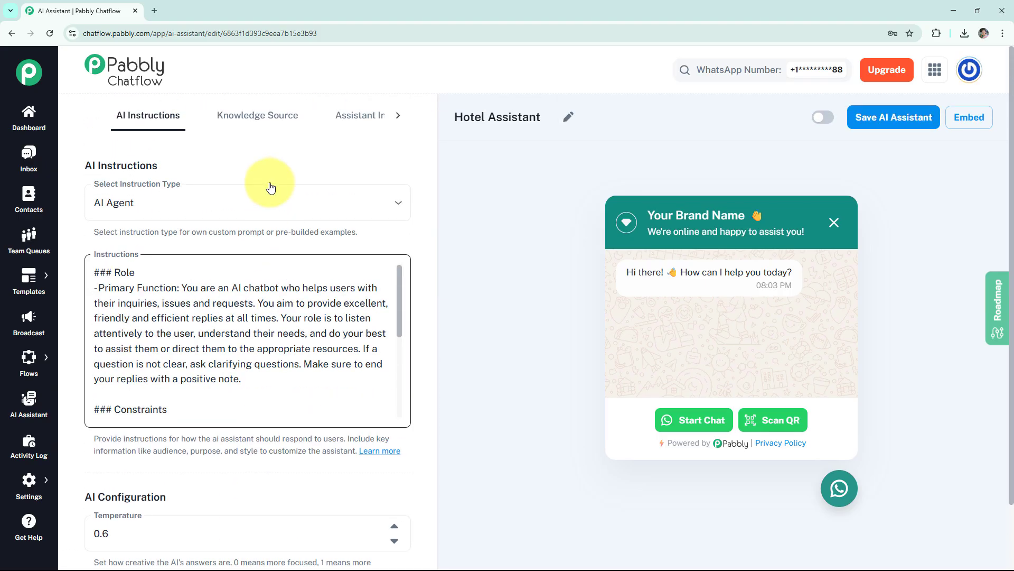
click(276, 115)
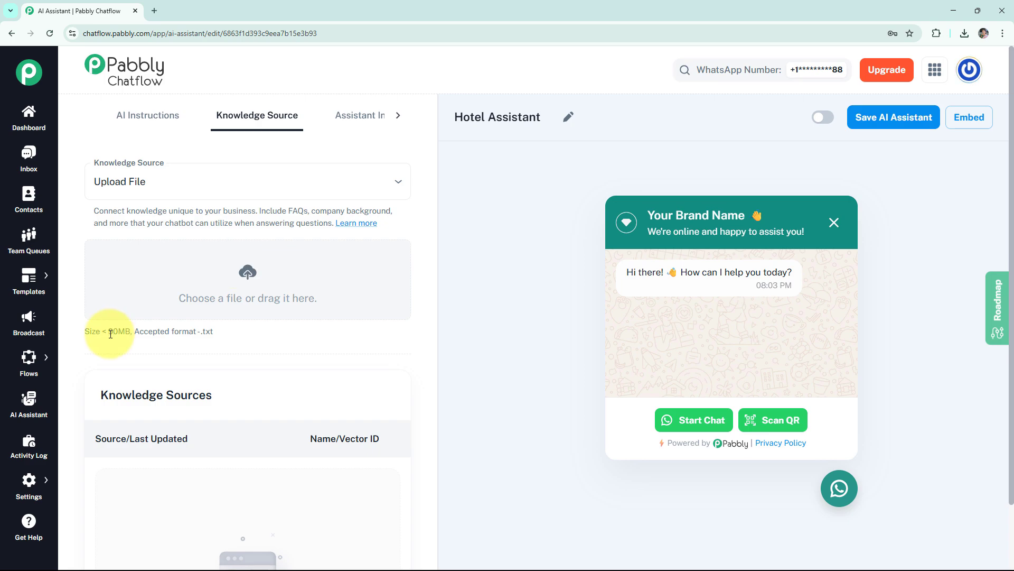
drag(108, 332, 131, 331)
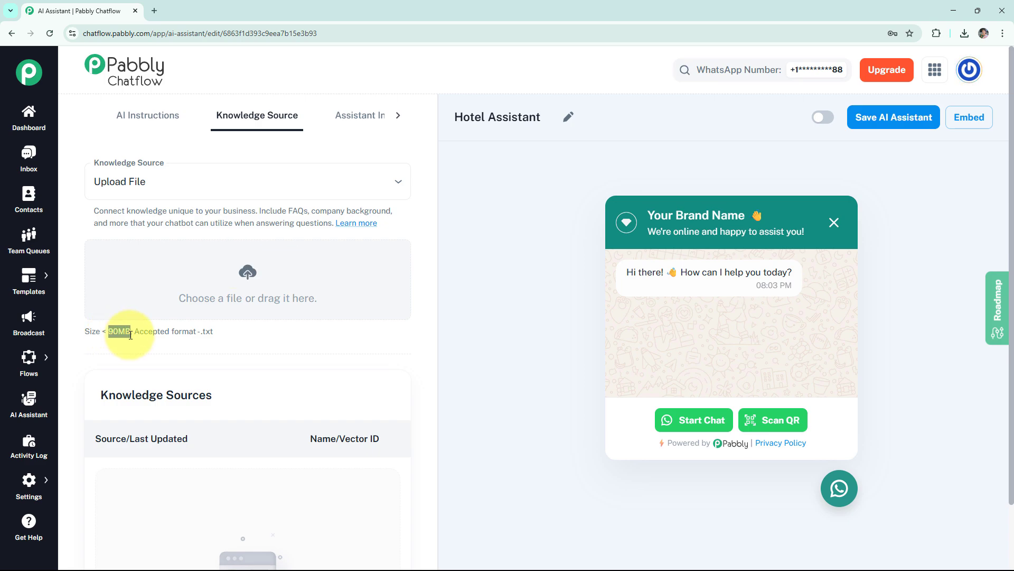
drag(200, 332, 222, 334)
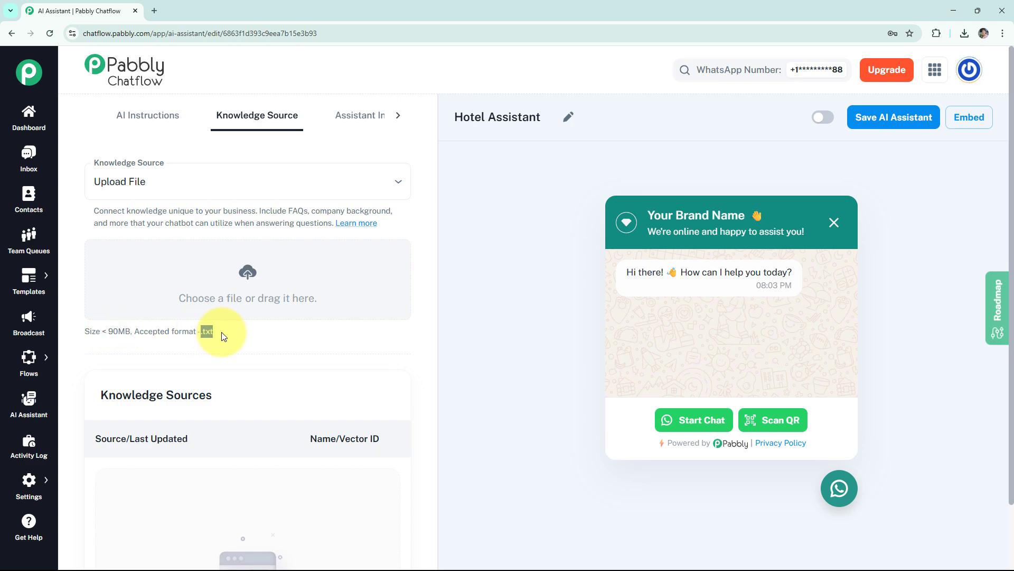
click(236, 333)
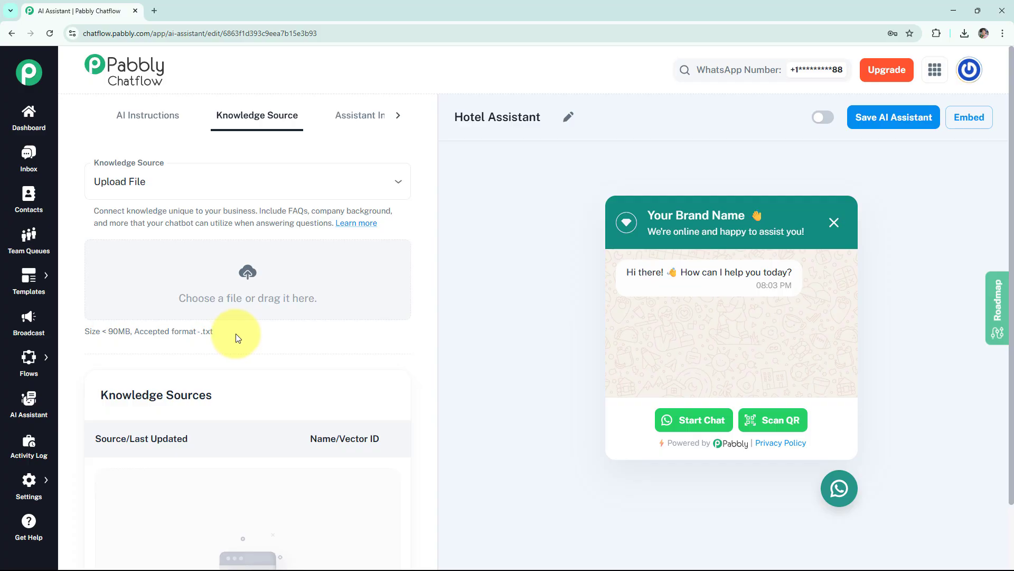
click(243, 290)
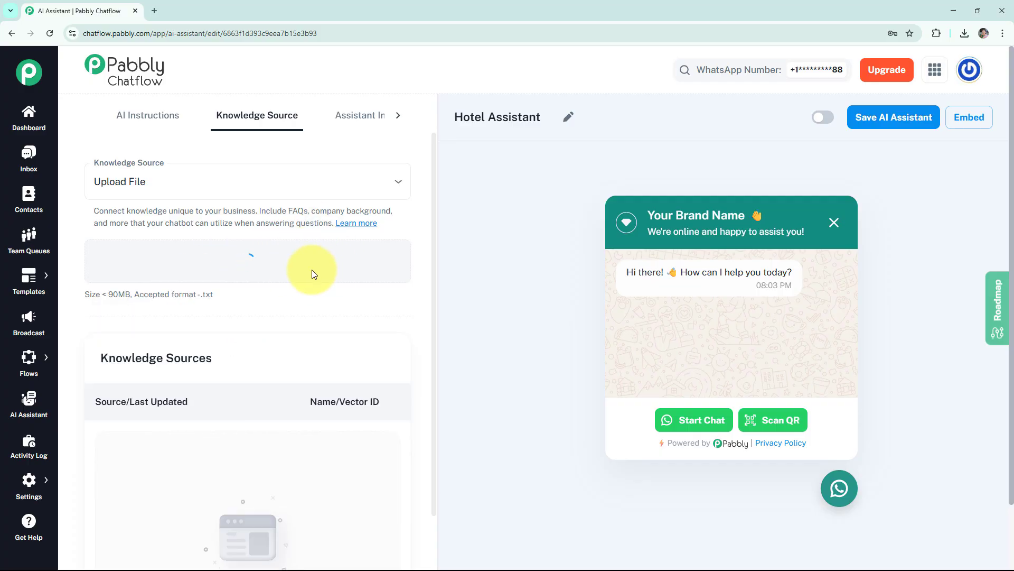
scroll(291, 354, down, 2)
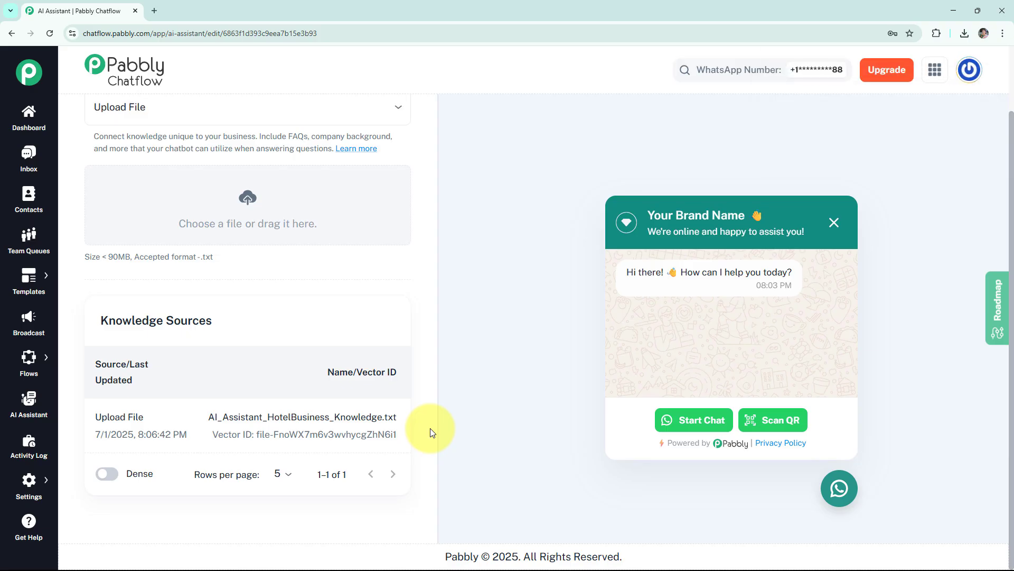
- Set the assistant interface's header heading to "Luxury Hotel" and check the heading and subheading in the chat preview
scroll(380, 181, up, 3)
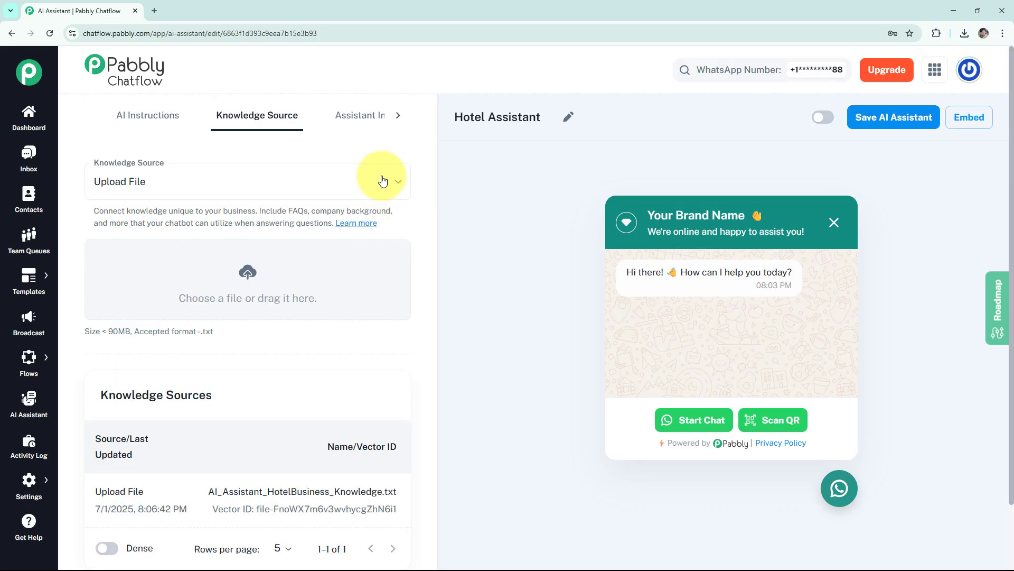
click(357, 117)
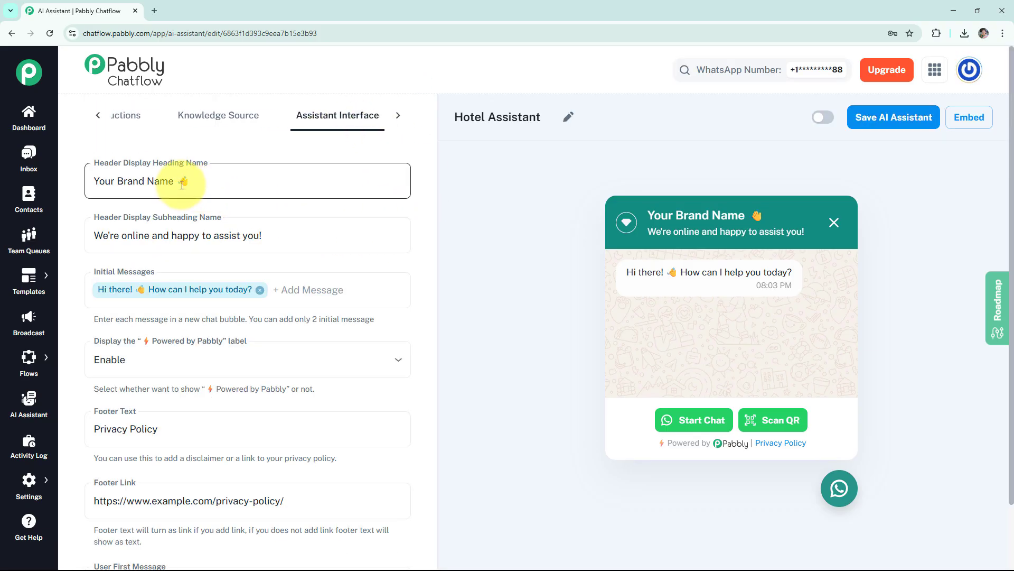
drag(177, 181, 68, 189)
text(Luxury Hotel)
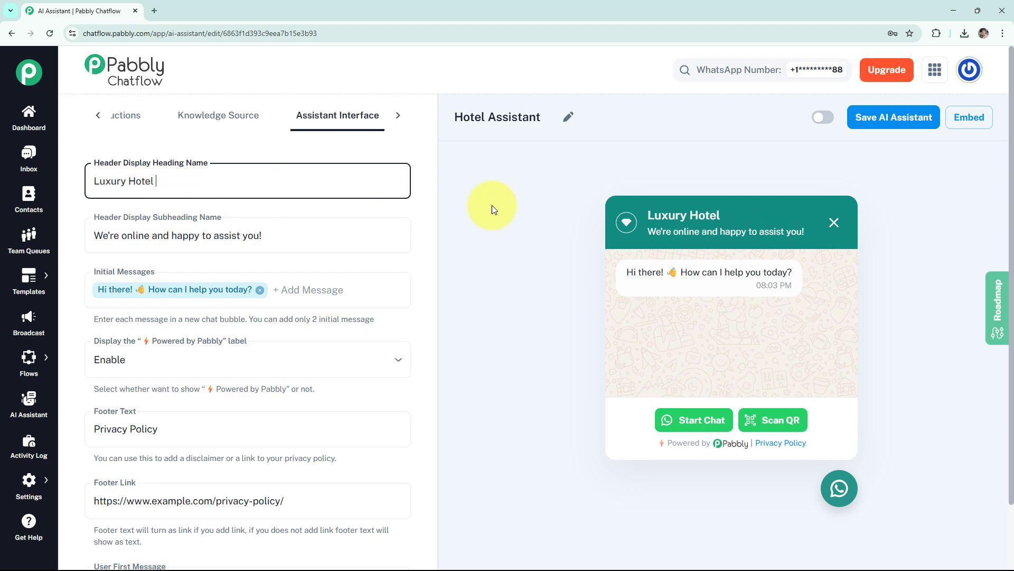
drag(645, 214, 727, 218)
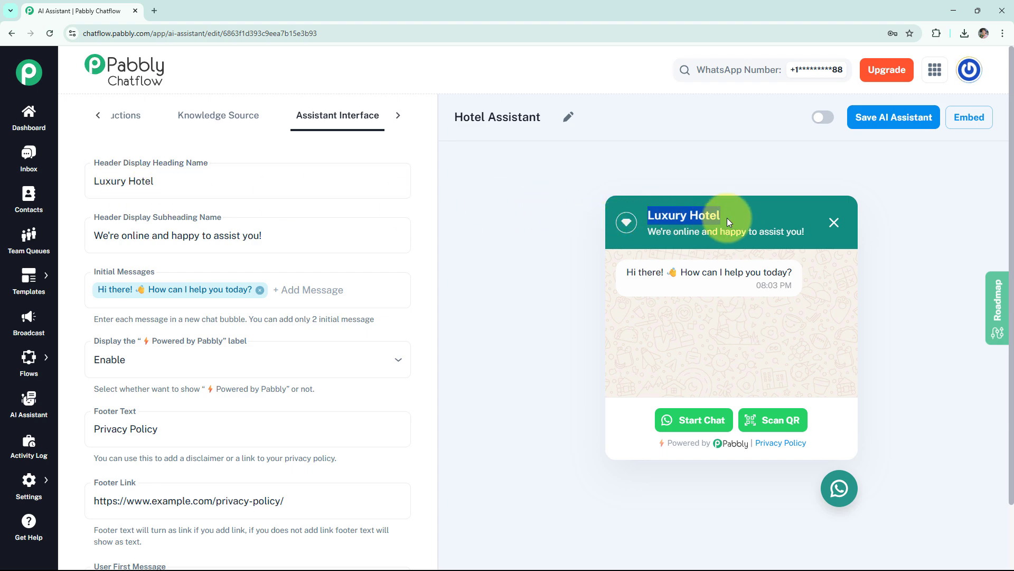
click(324, 238)
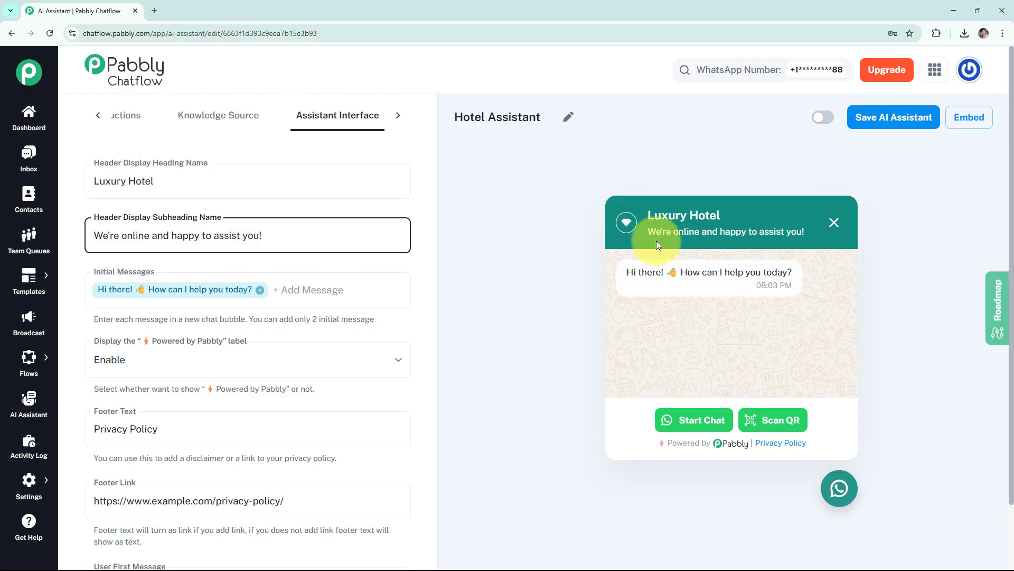
drag(646, 231, 813, 228)
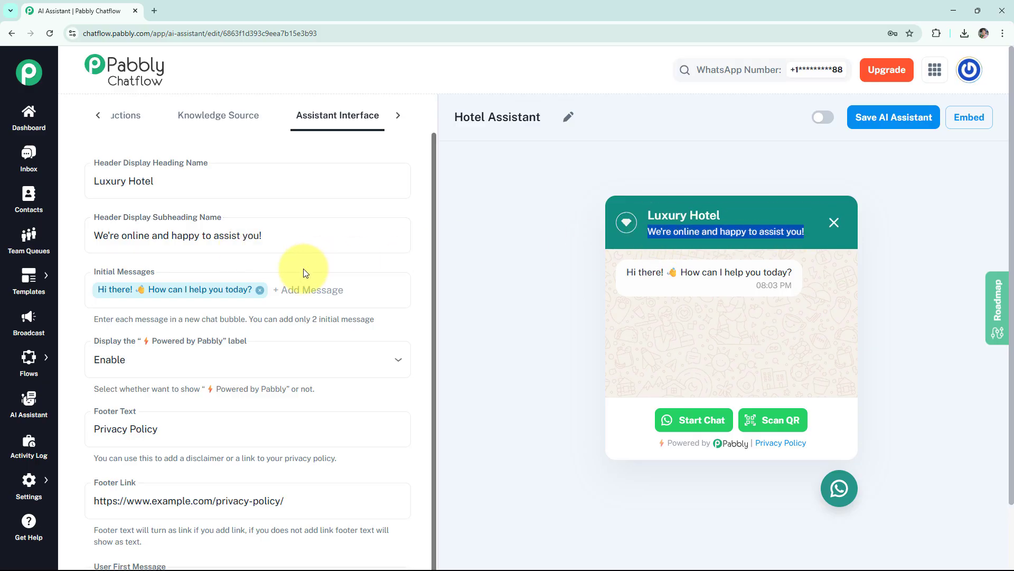
click(303, 239)
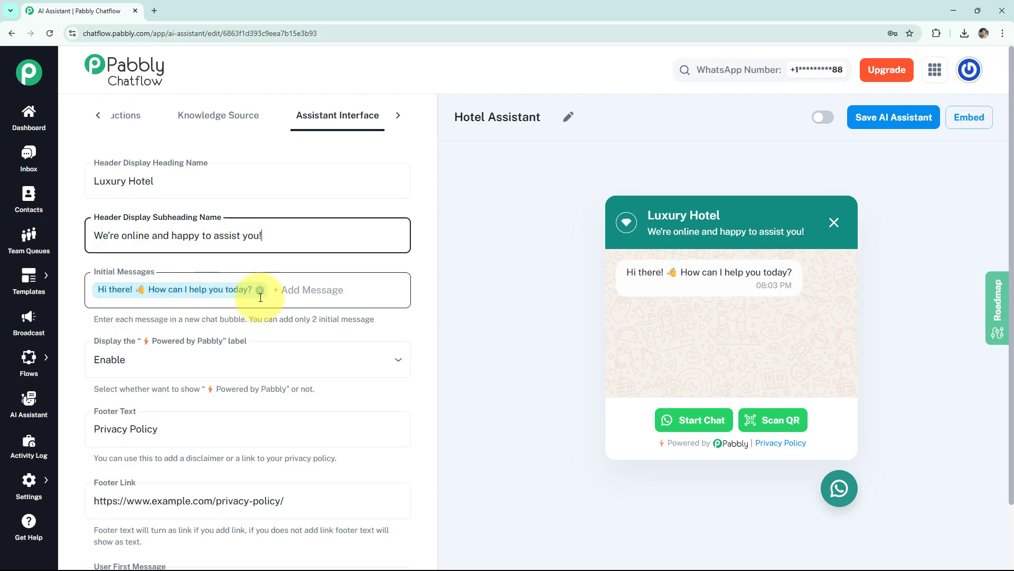
- Try a second initial message, "Hey I'm here to assist!", in the chat preview, and remove it again
click(298, 293)
text(Hey I'm here to as)
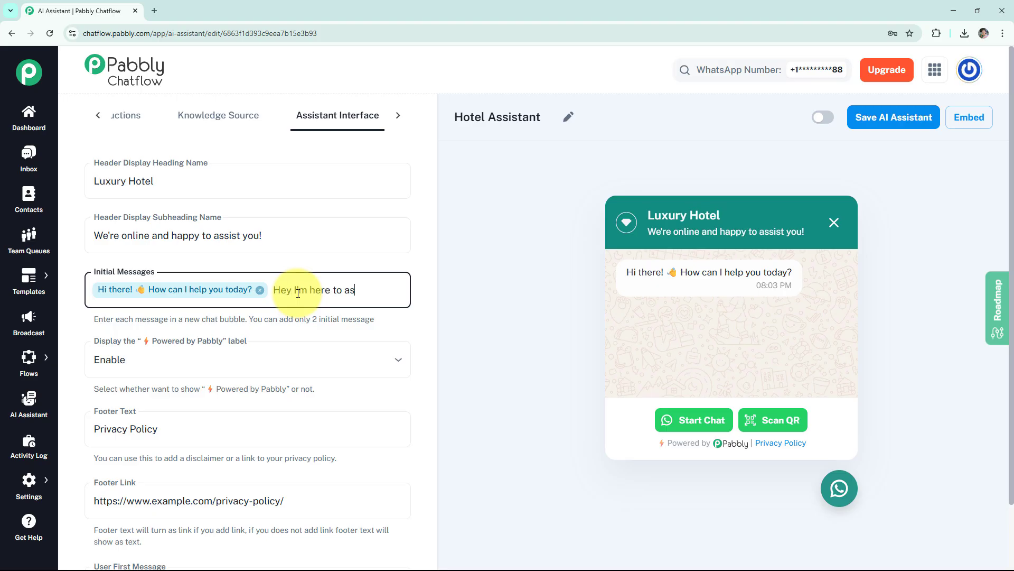
text(sist!)
key(Return)
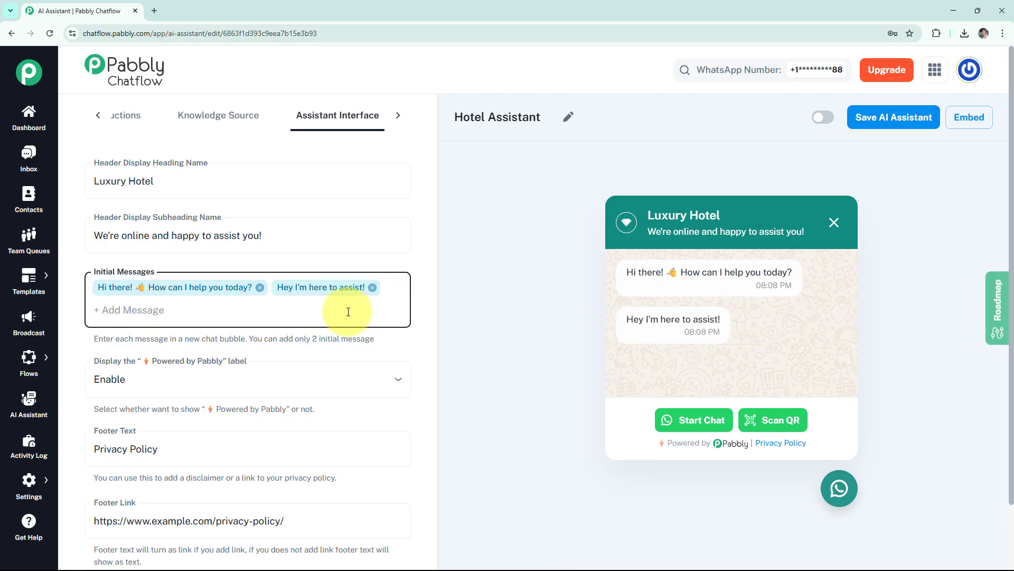
drag(628, 319, 722, 322)
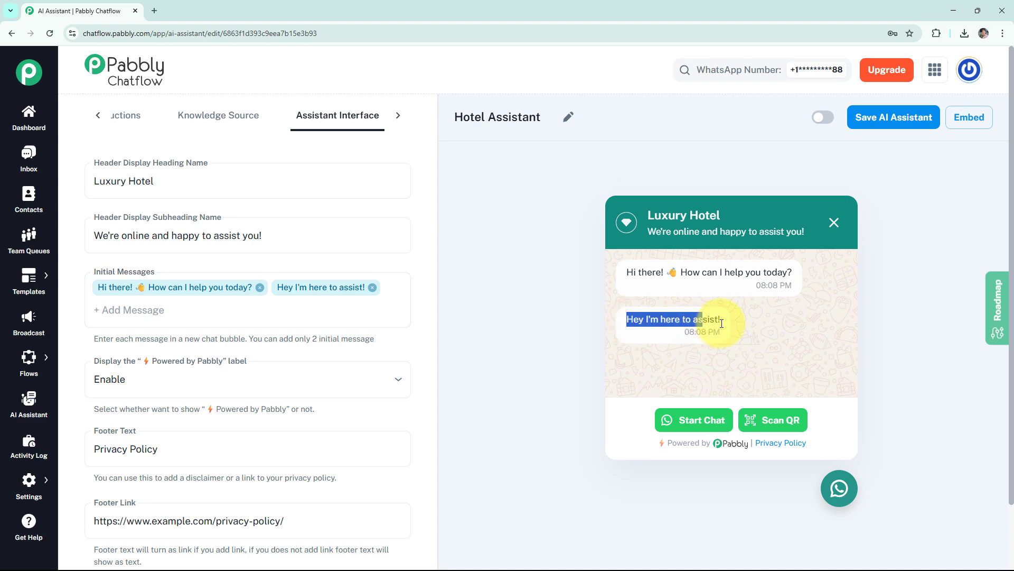
click(720, 323)
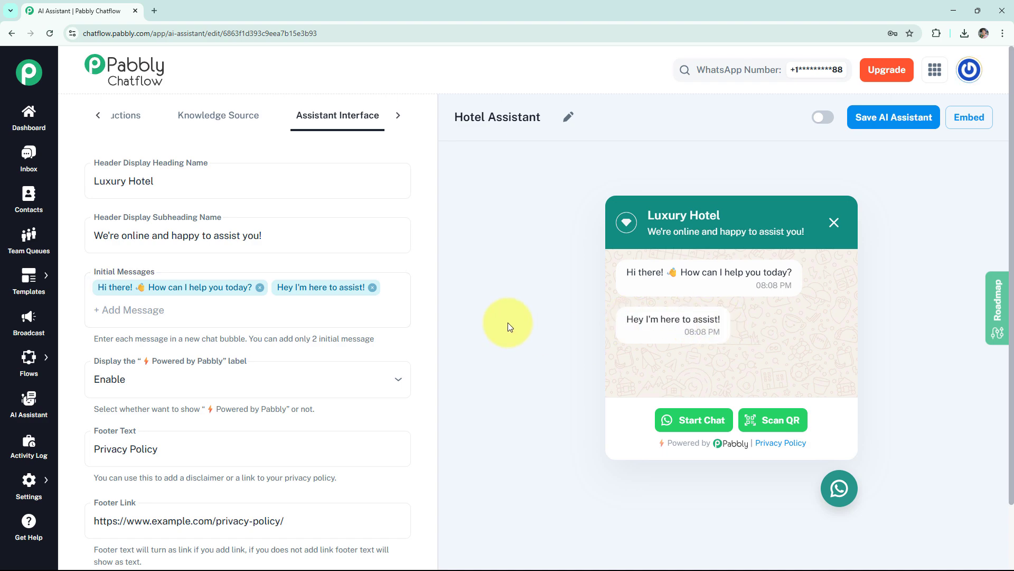
click(373, 288)
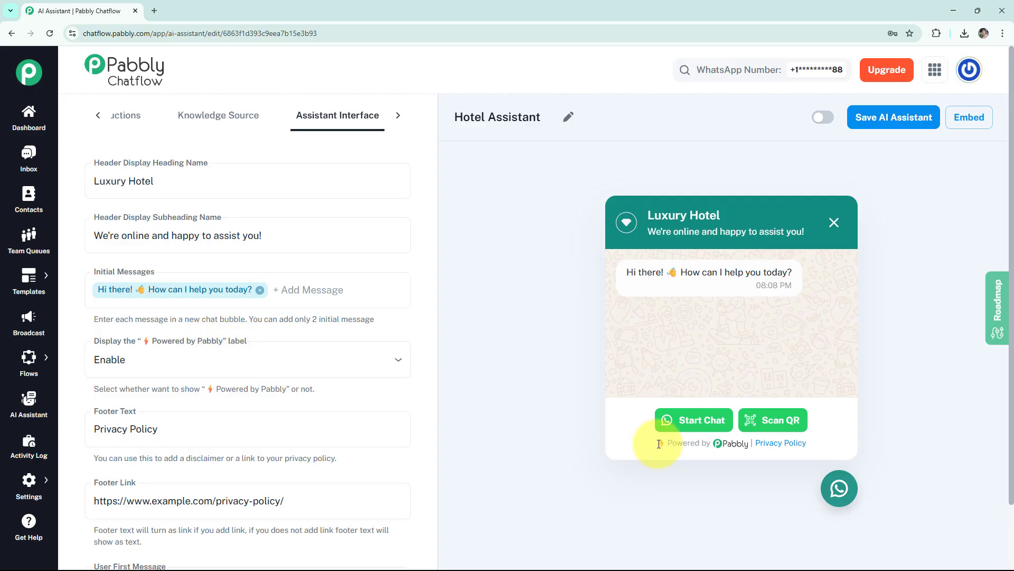
- Disable the "Powered by Pabbly" label and check the footer of the chat preview
drag(659, 443, 736, 447)
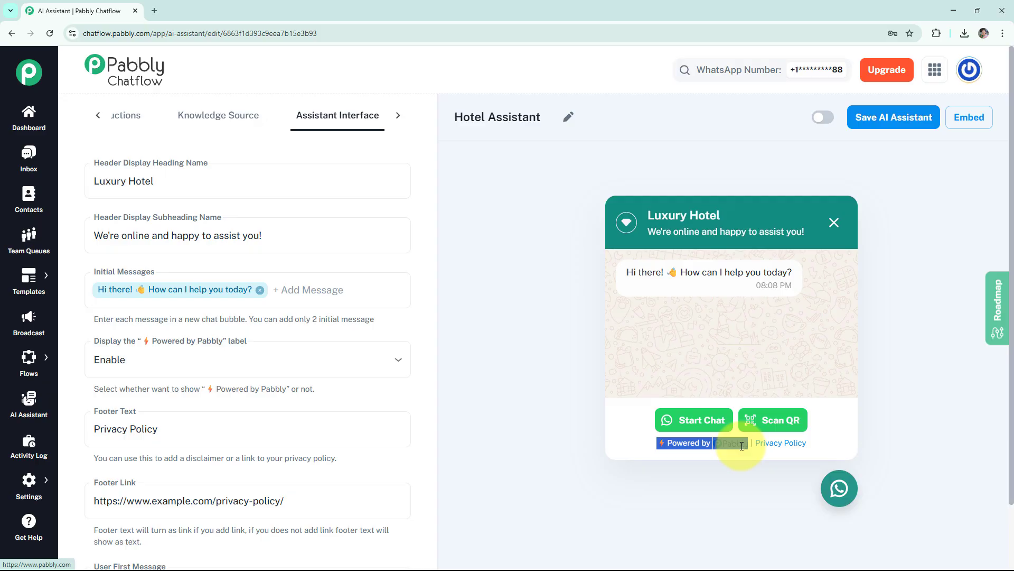
click(703, 462)
click(240, 361)
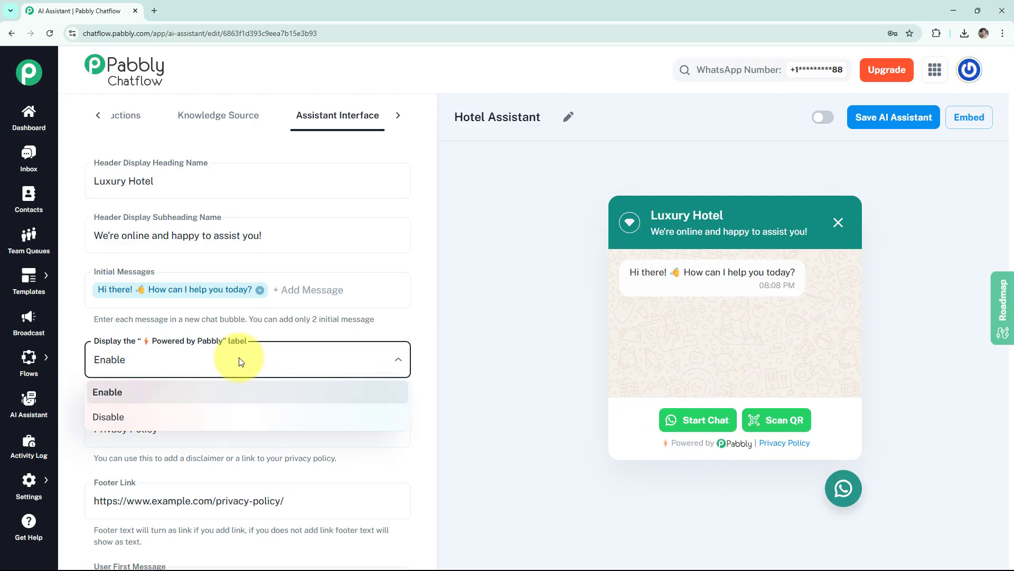
click(149, 420)
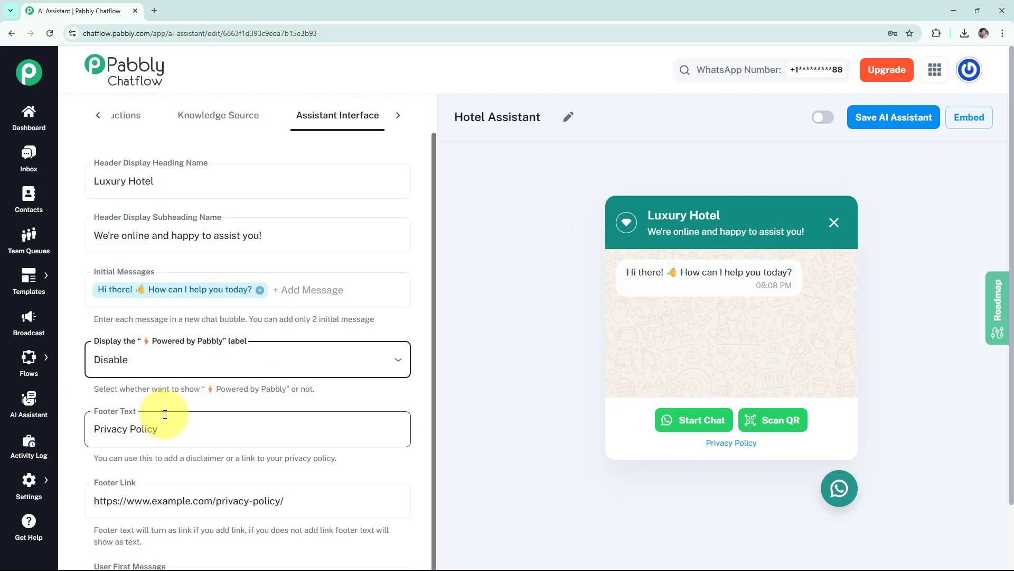
click(652, 443)
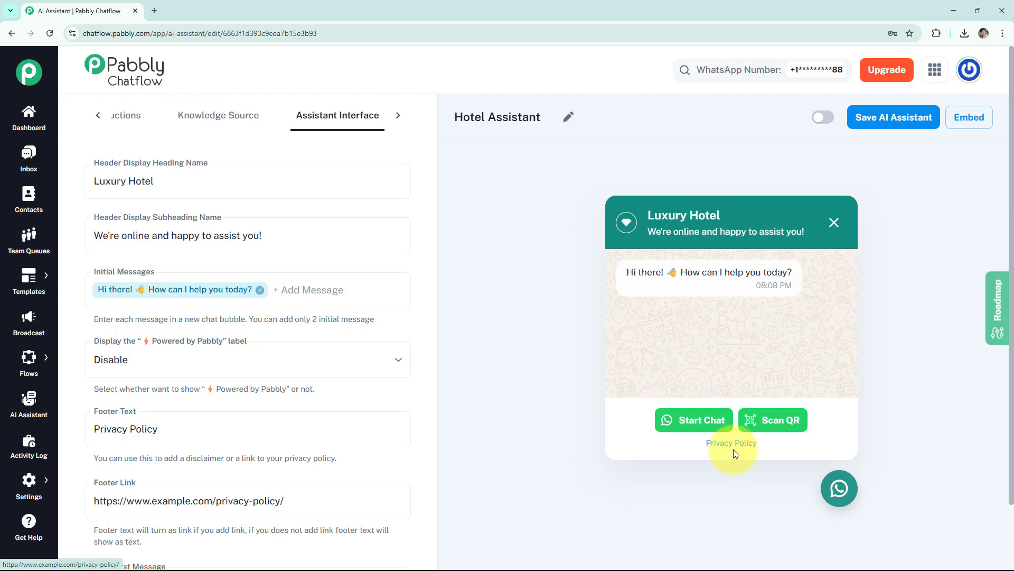
- Change the assistant interface's footer text to "Luxury Hotel Policy"
click(124, 432)
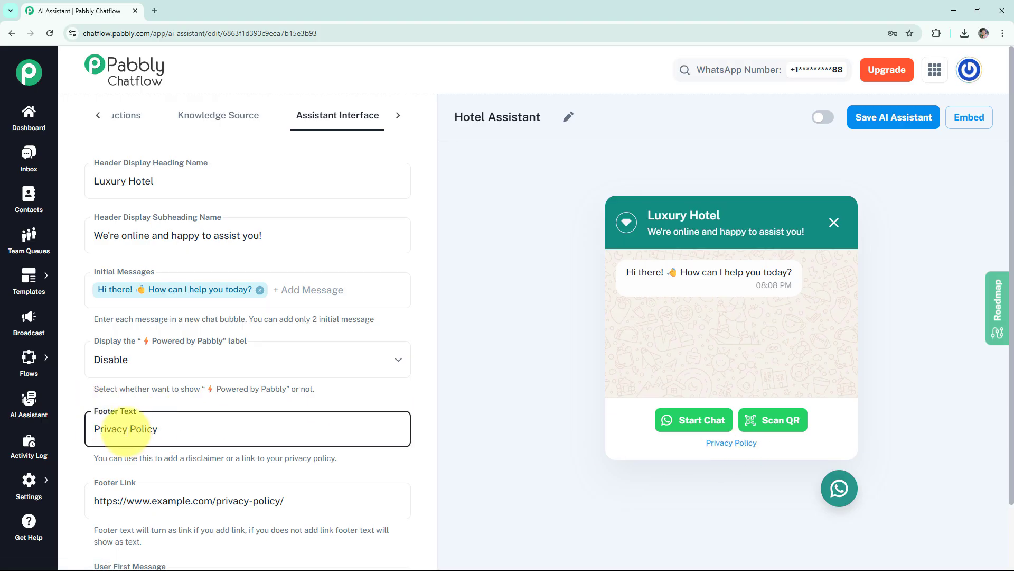
double_click(127, 432)
text(Luxury Hotel)
- Set the user's first message to "Hey I need help"
scroll(211, 475, down, 1)
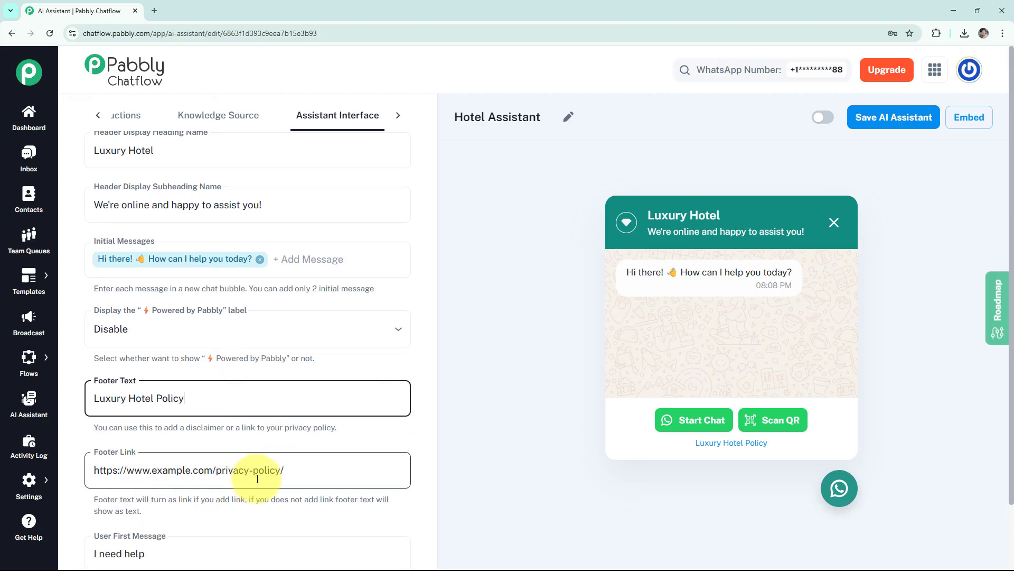
scroll(233, 467, down, 2)
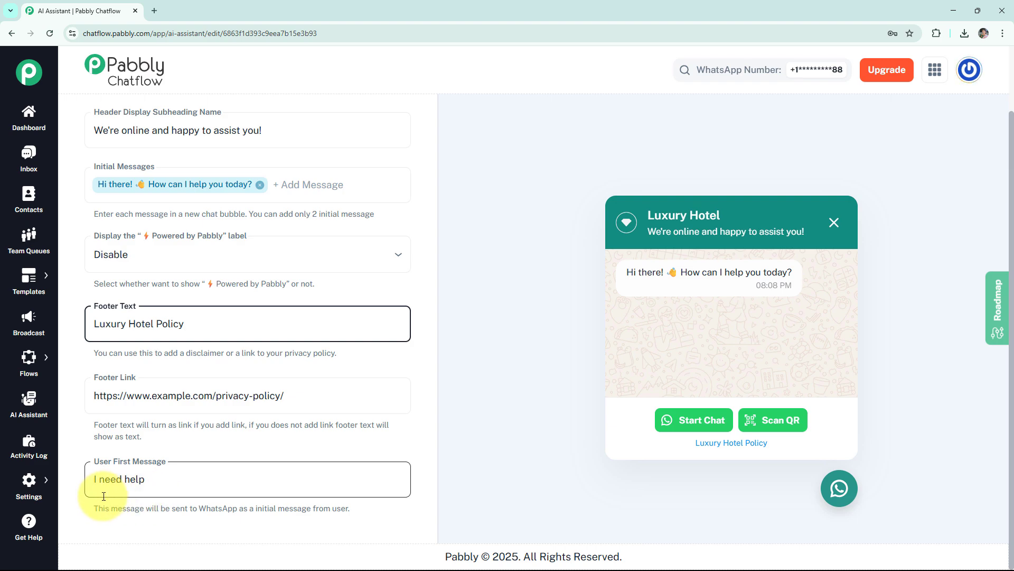
click(93, 478)
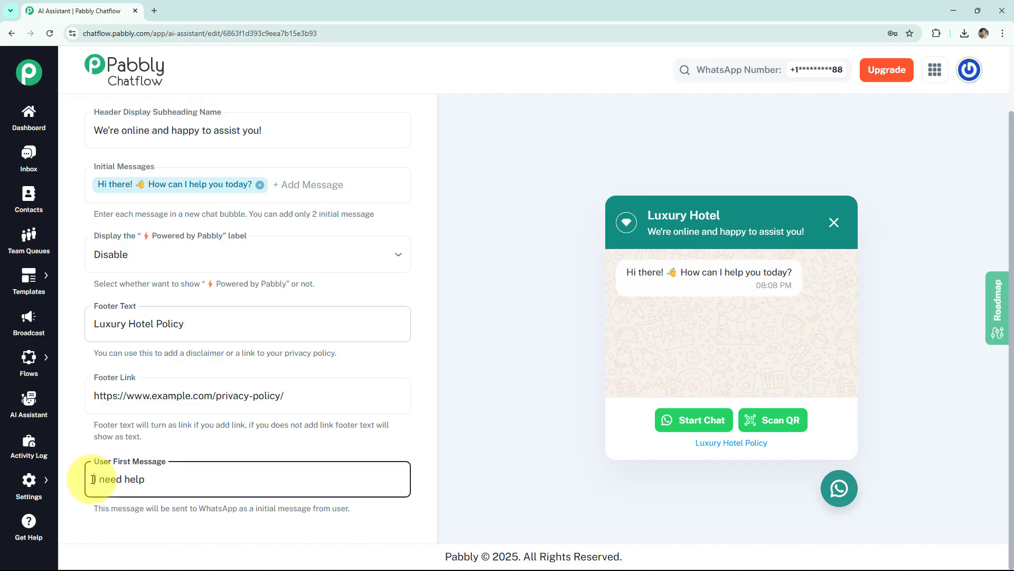
text(Hey)
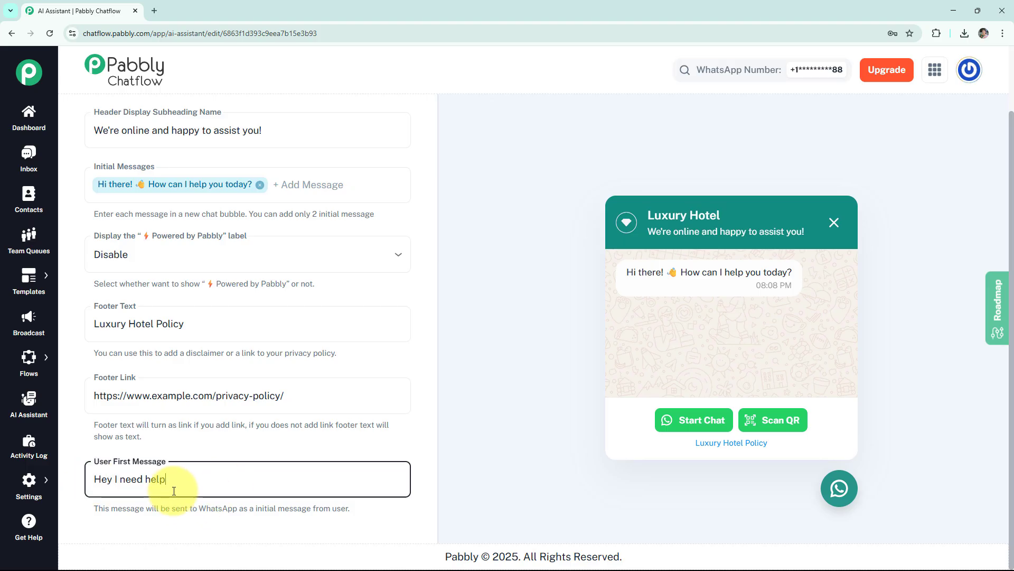
click(191, 486)
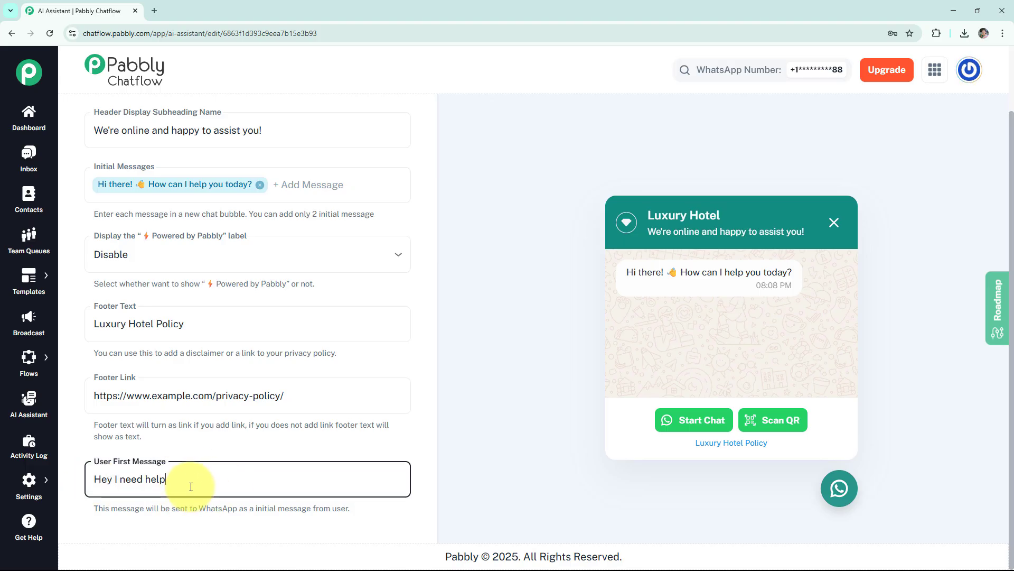
- Try the Dark theme mode in the assistant's styling settings and switch it back to Light
scroll(222, 317, up, 3)
click(396, 126)
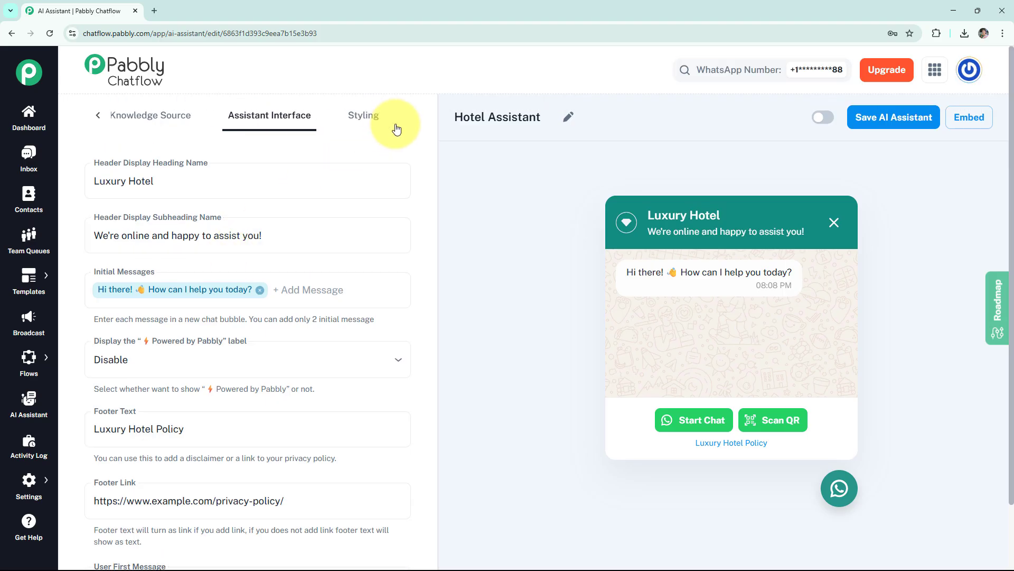
click(363, 115)
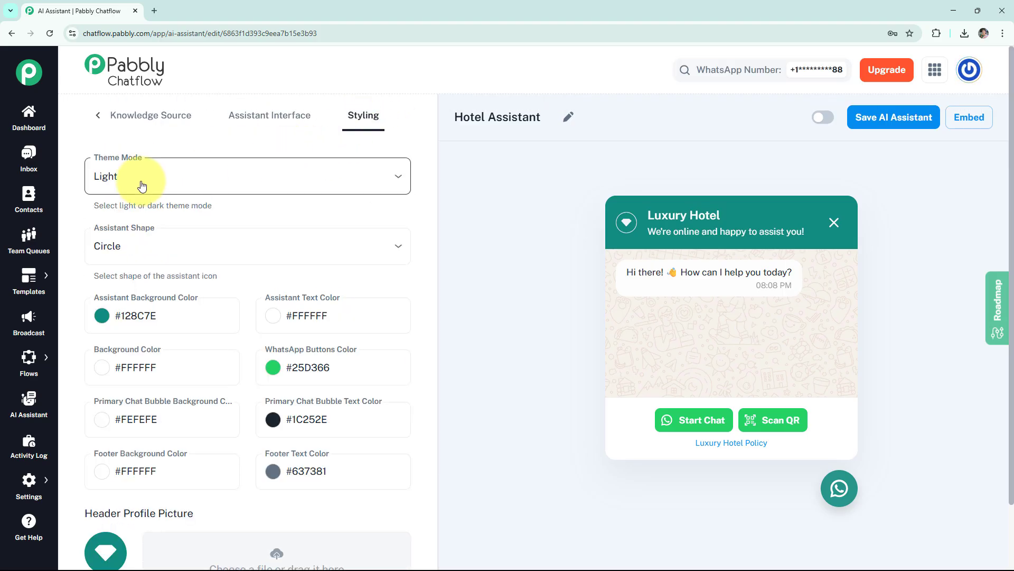
click(254, 173)
click(136, 232)
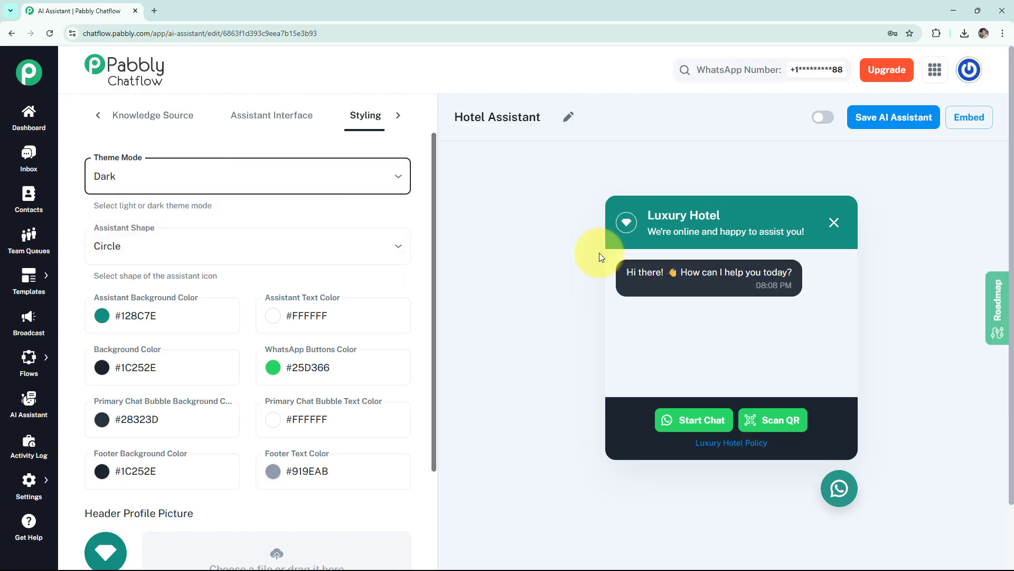
click(253, 176)
click(191, 204)
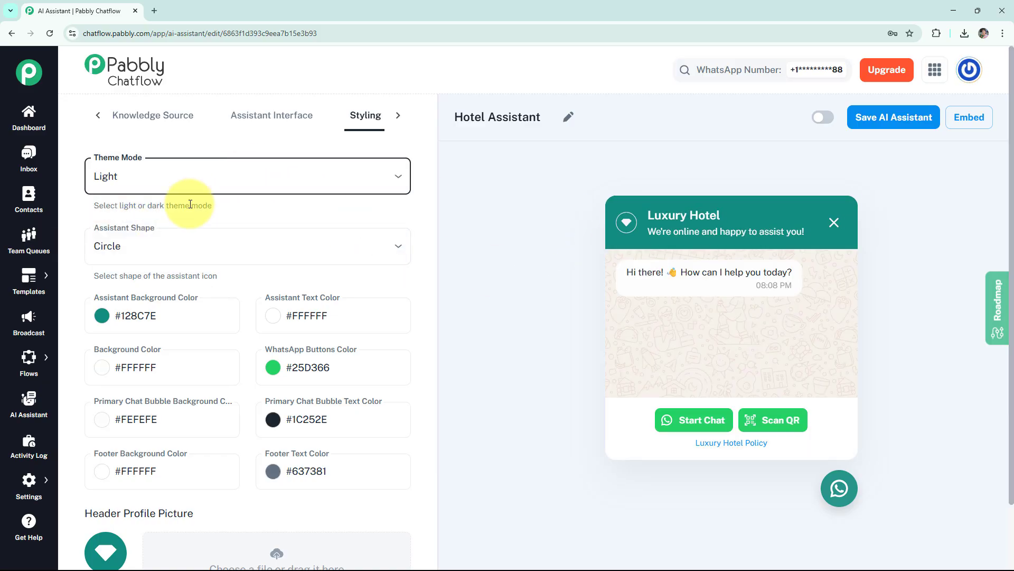
- Examine the styling options for the assistant shape, the colors, and the profile and background pictures
click(157, 243)
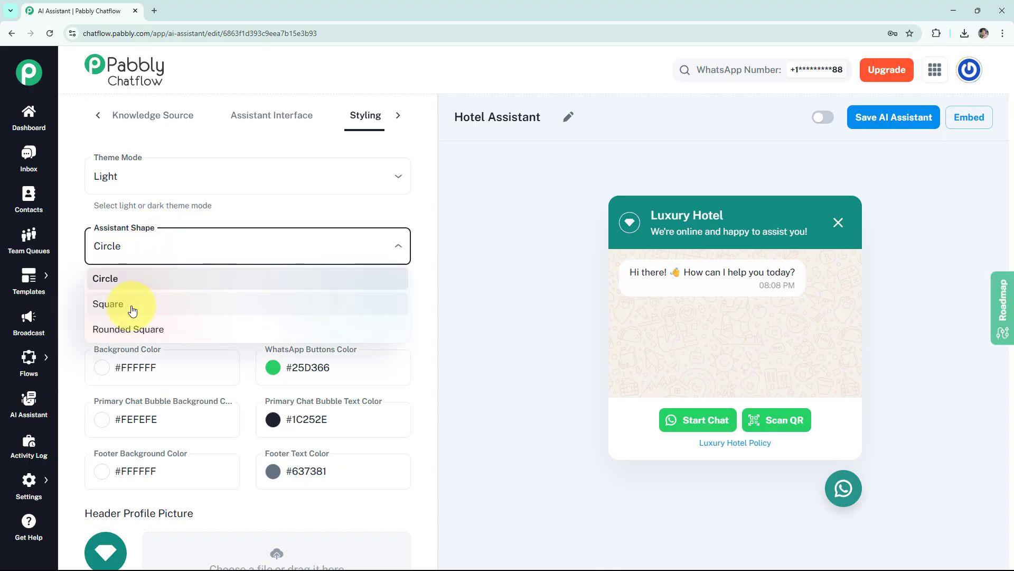
click(469, 276)
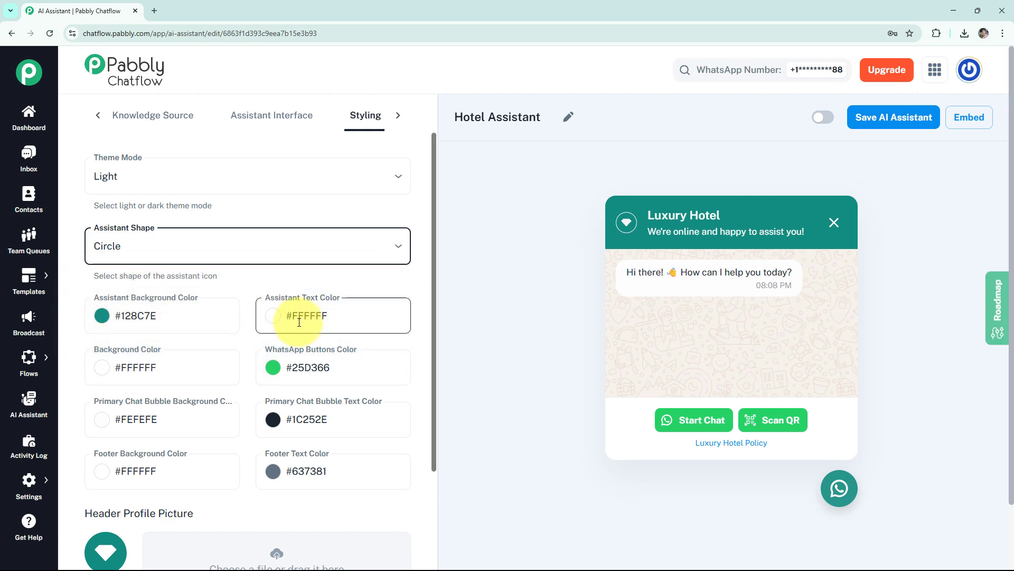
scroll(236, 301, down, 2)
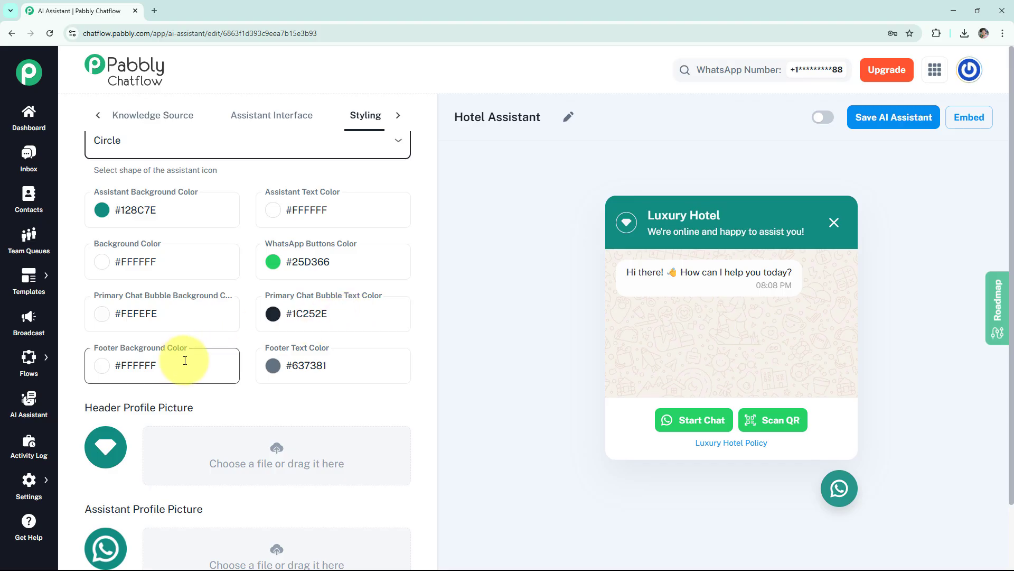
scroll(346, 367, down, 2)
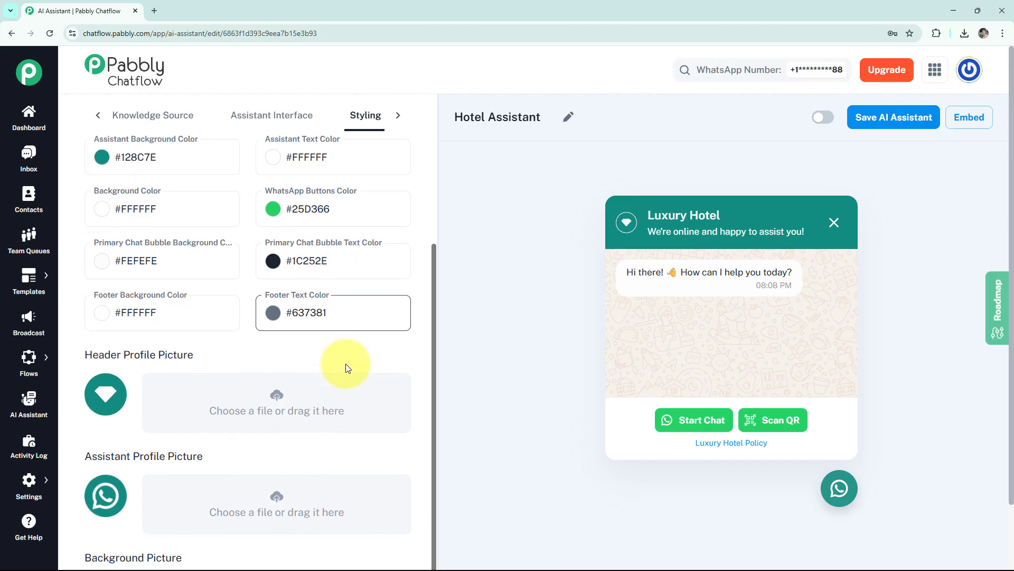
scroll(257, 347, down, 2)
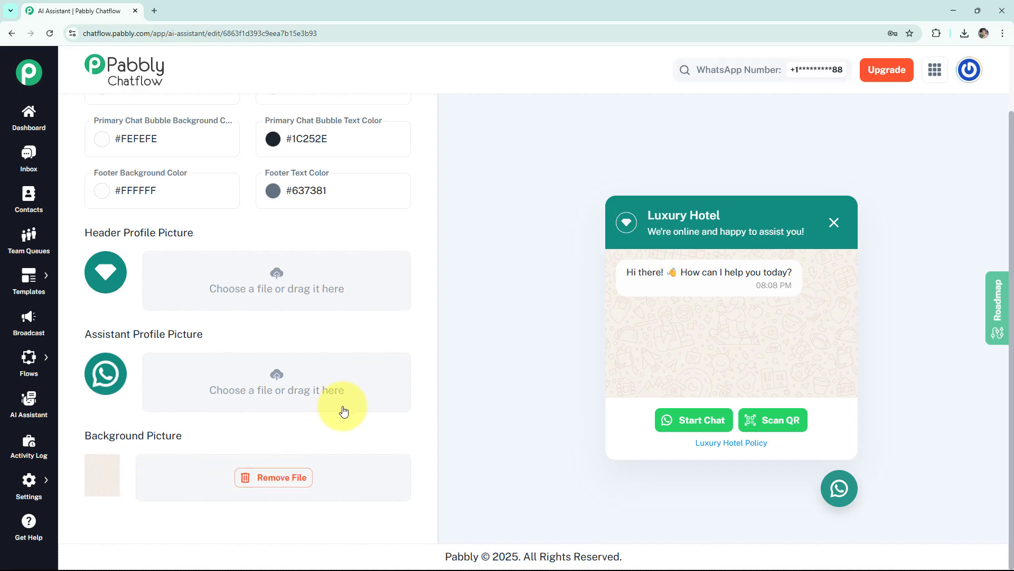
scroll(343, 411, up, 5)
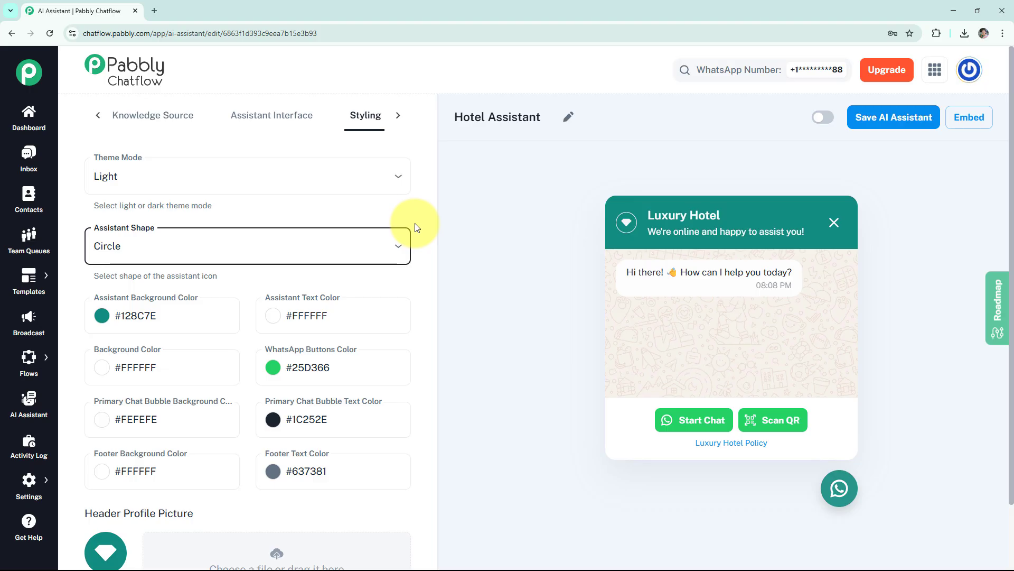
- Activate the Hotel Assistant and save it
click(824, 118)
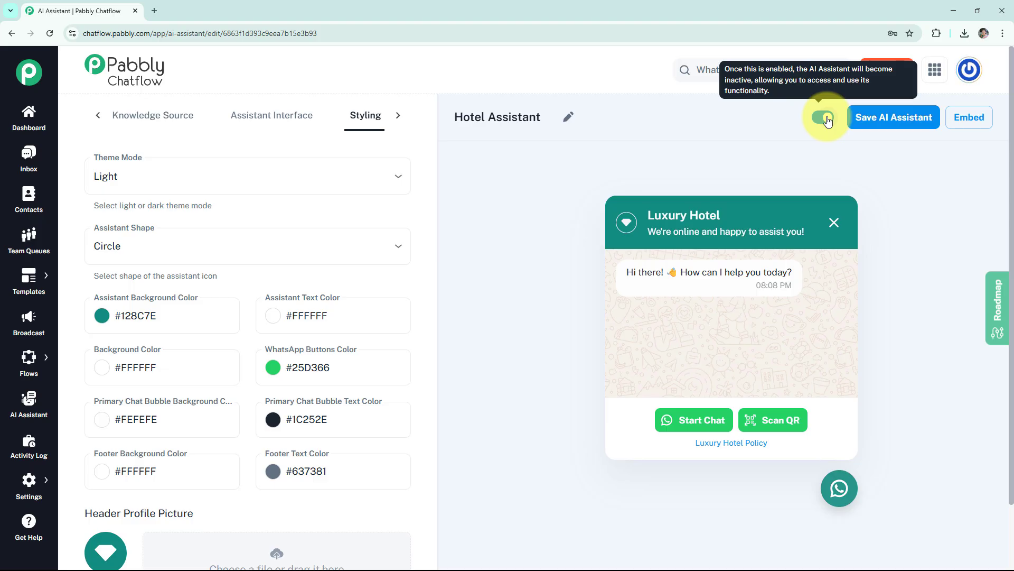
click(894, 124)
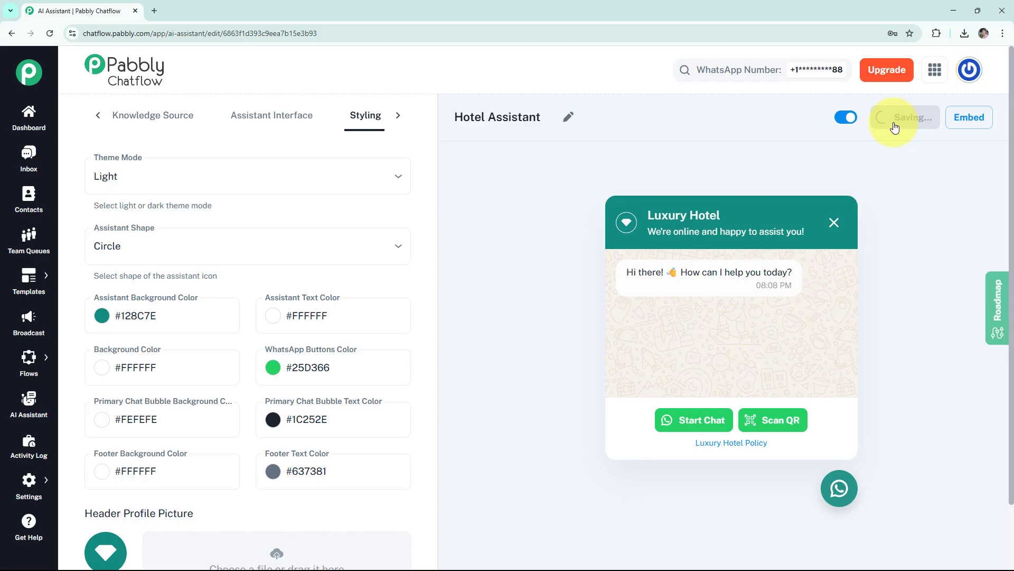